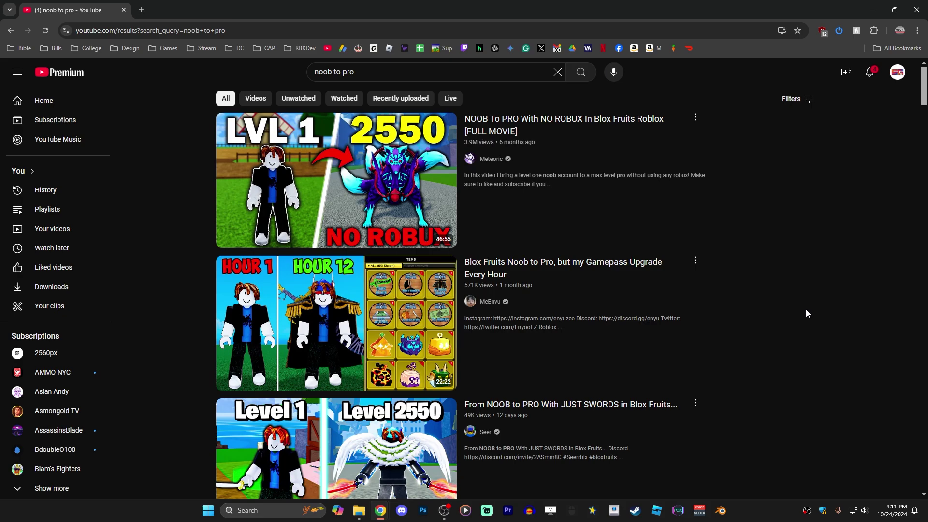
pyautogui.scroll(-4, 806, 313)
pyautogui.scroll(-5, 806, 314)
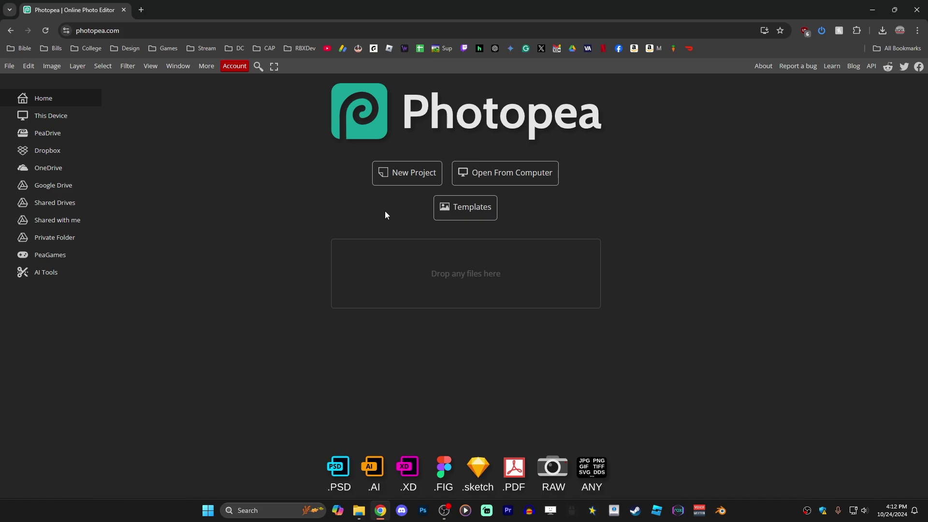
# - Create a new 1920 x 1080 px project with a white background, named YT_TN_Template
pyautogui.click(407, 179)
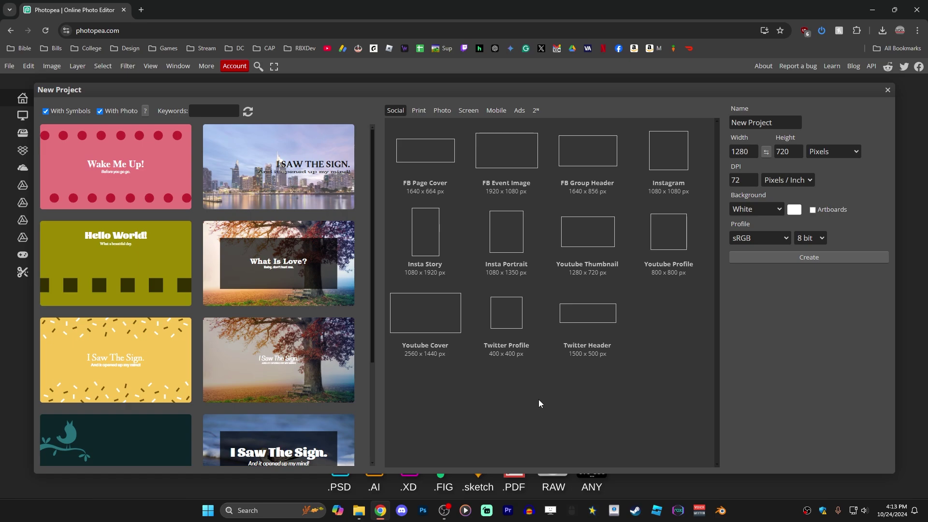
pyautogui.click(502, 193)
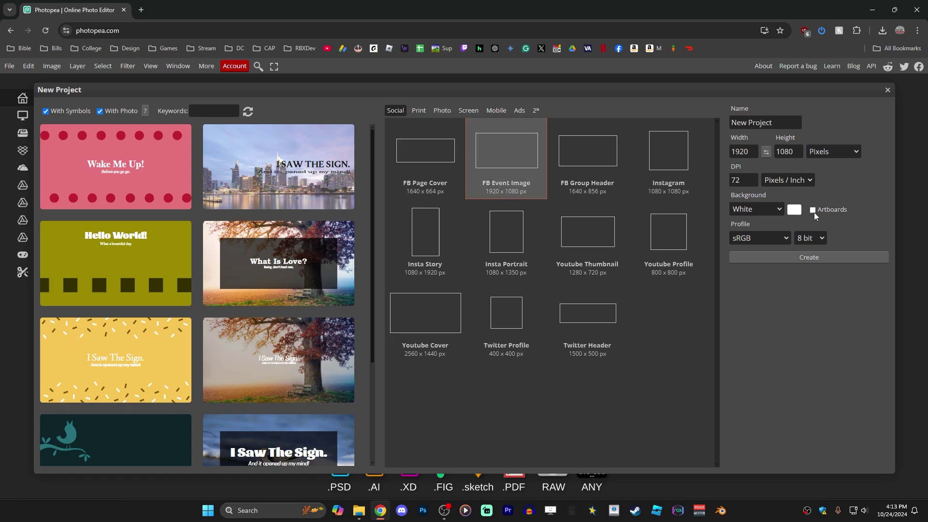
pyautogui.click(798, 121)
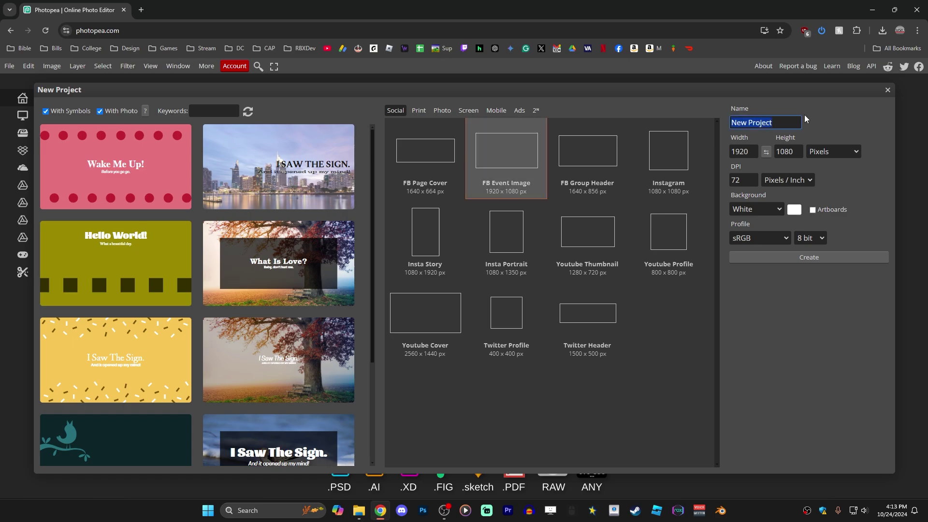
pyautogui.write('YT_TN_Template')
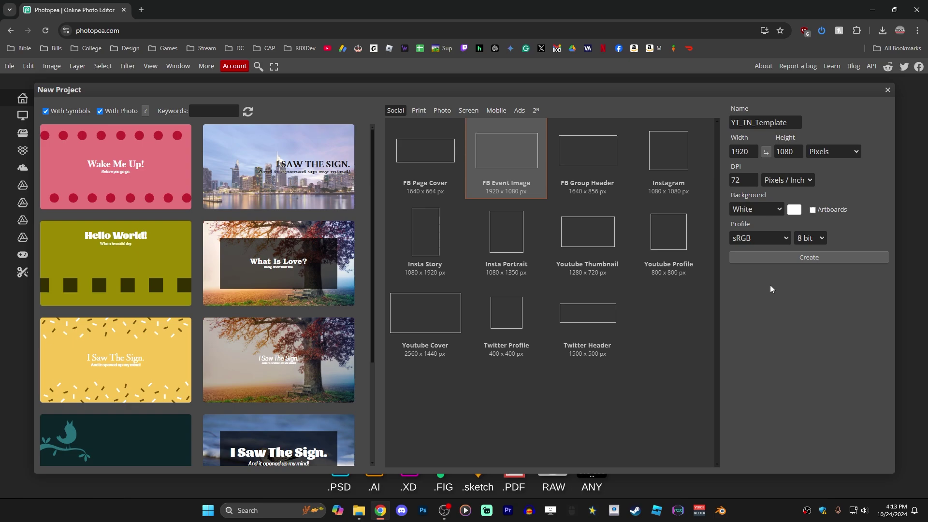
pyautogui.click(806, 257)
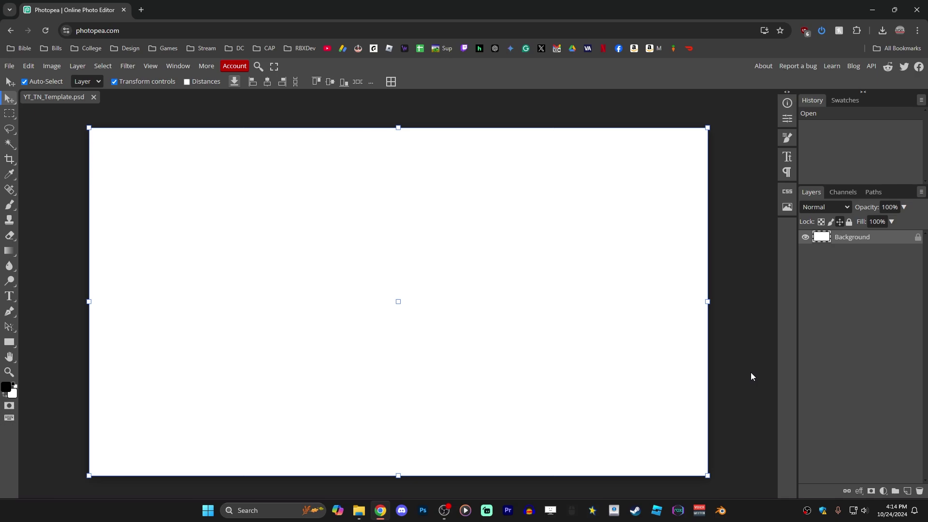
# - Unlock the Background layer and rename it Right_Mask
pyautogui.click(918, 241)
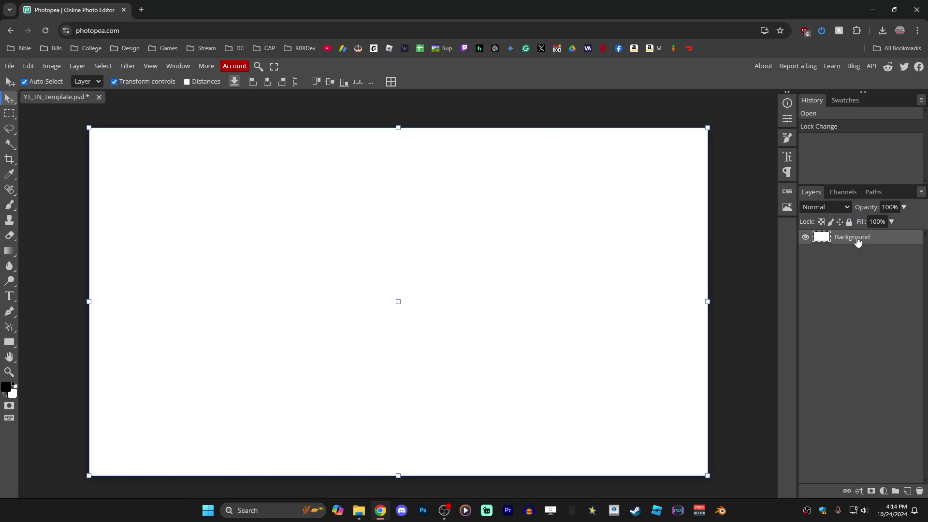
pyautogui.doubleClick(858, 238)
pyautogui.write('Right_Mask')
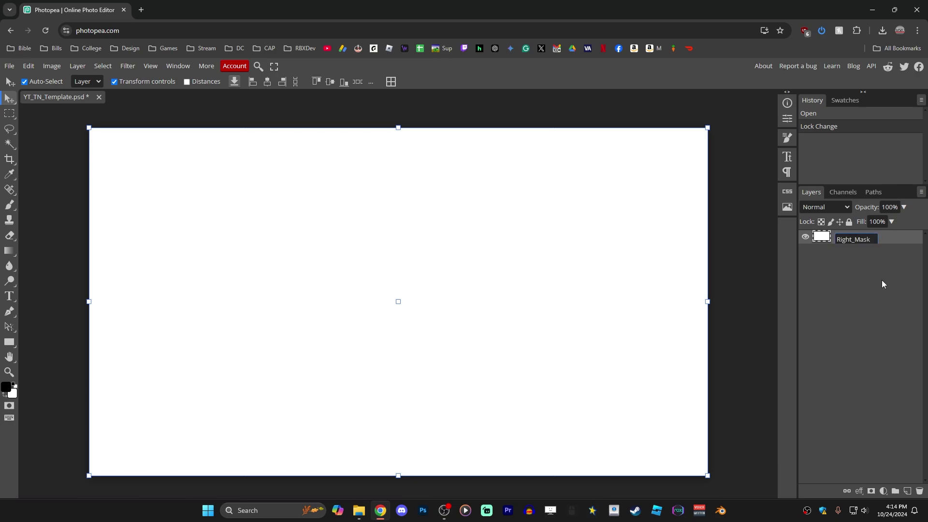
pyautogui.press('Return')
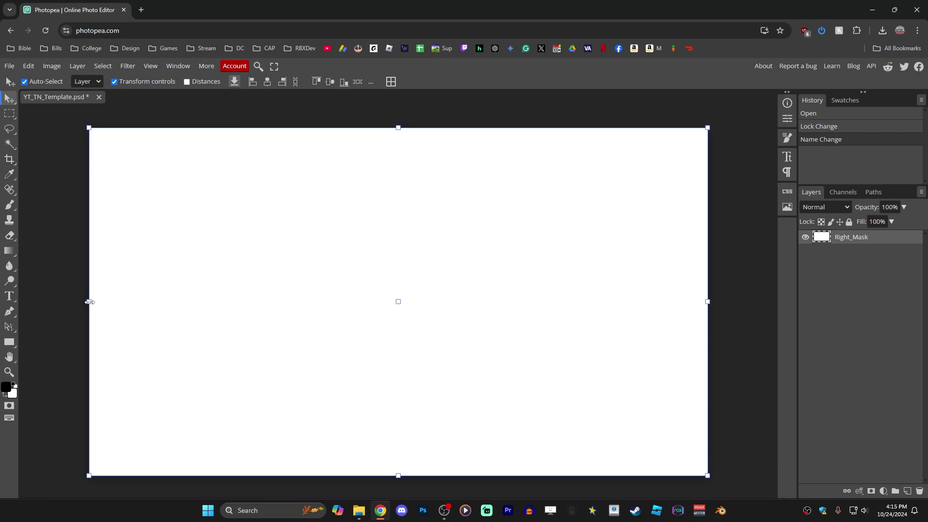
# - Narrow the Right_Mask layer to 50% width so it fills the canvas's right half, and duplicate it onto the left half
pyautogui.moveTo(89, 302); pyautogui.dragTo(400, 292)
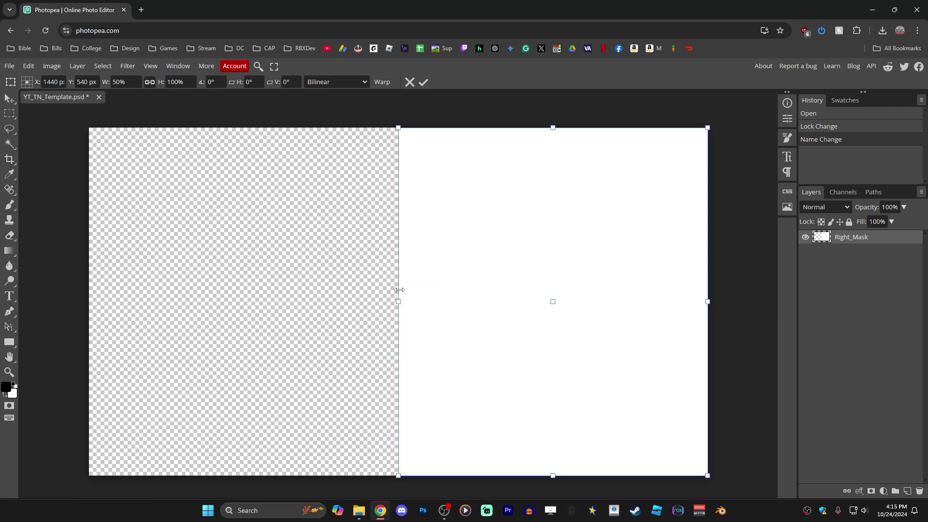
pyautogui.click(424, 83)
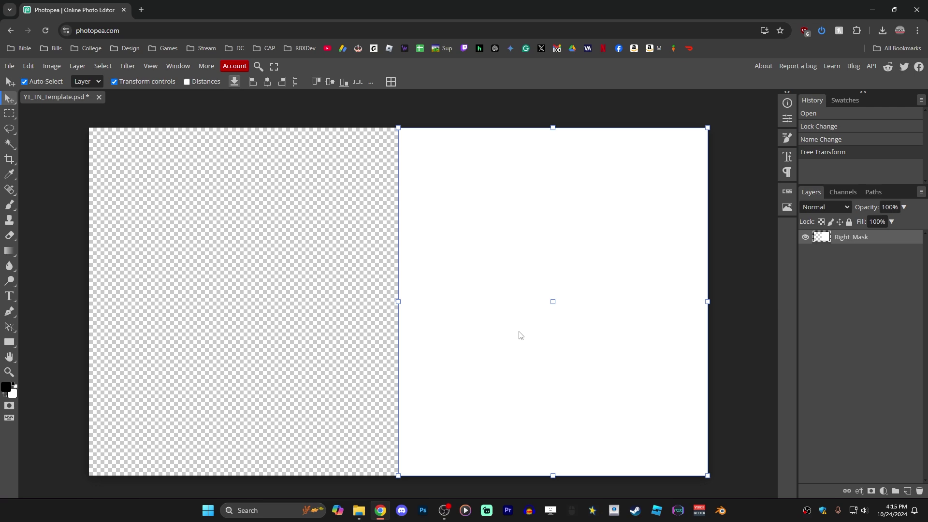
pyautogui.moveTo(521, 335); pyautogui.dragTo(207, 335)
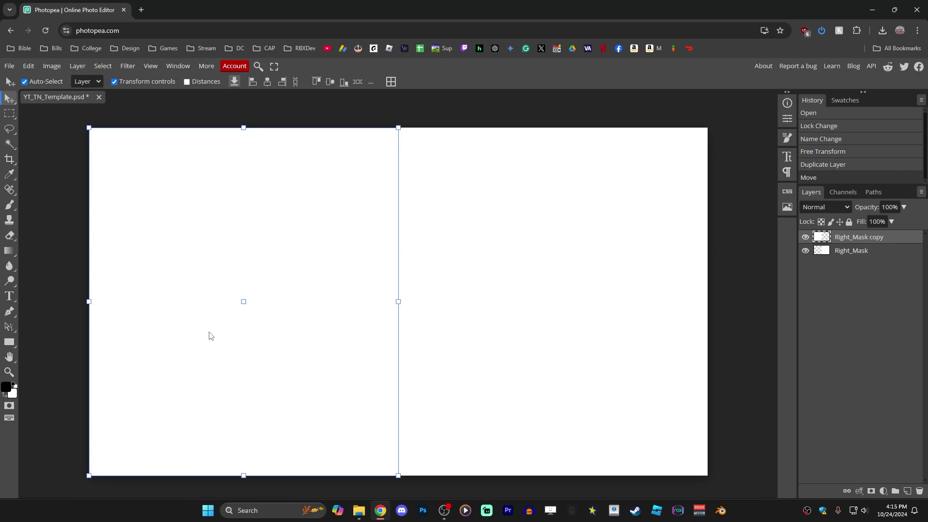
# - Rename the duplicated mask layer covering the left half as Left_Mask
pyautogui.doubleClick(824, 240)
pyautogui.write('Left_Mask')
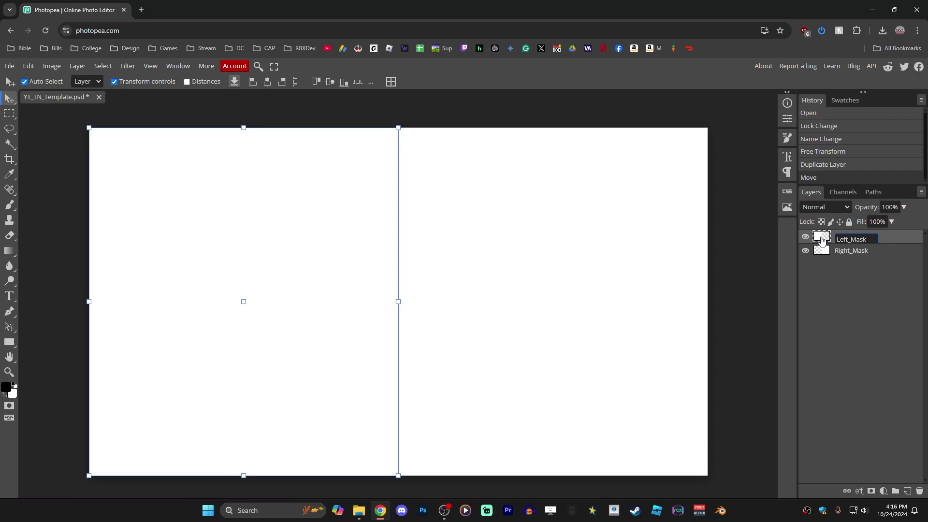
pyautogui.click(750, 321)
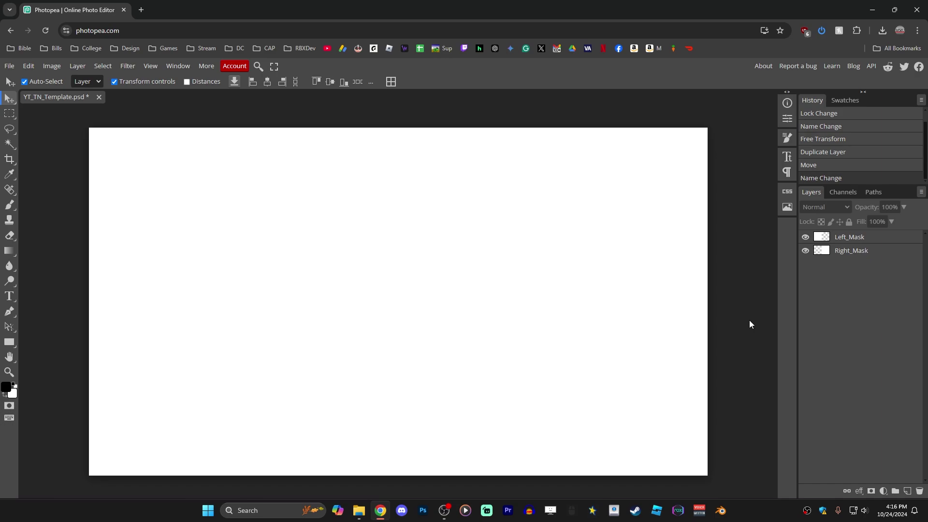
pyautogui.hotkey('alt', 'Tab')
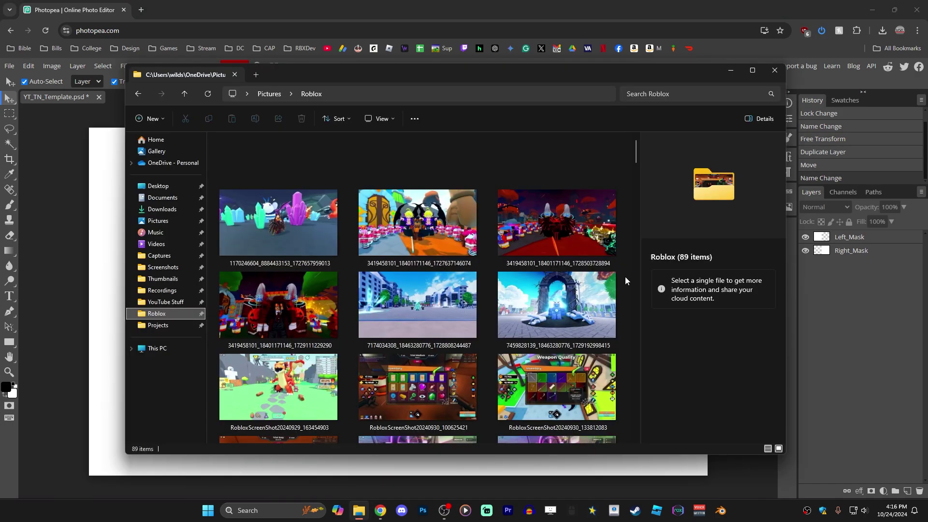
pyautogui.scroll(-15, 625, 276)
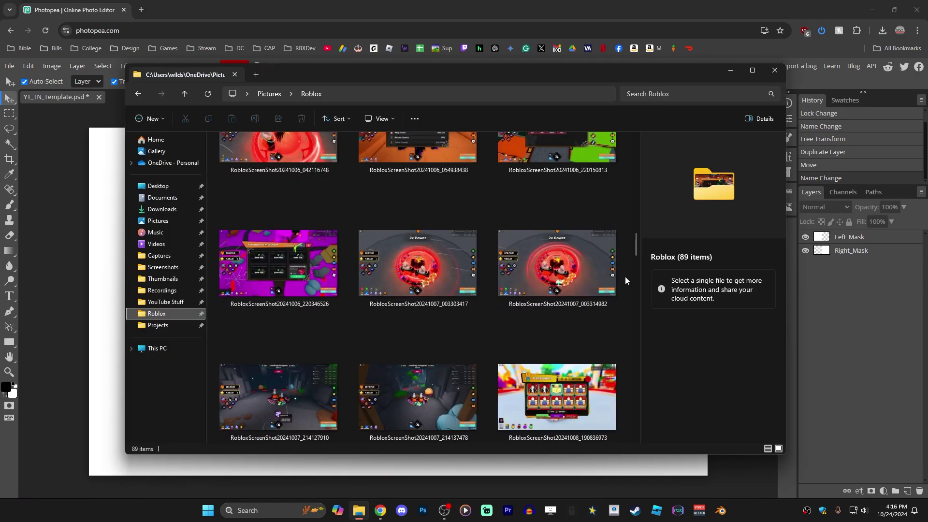
pyautogui.scroll(5, 625, 277)
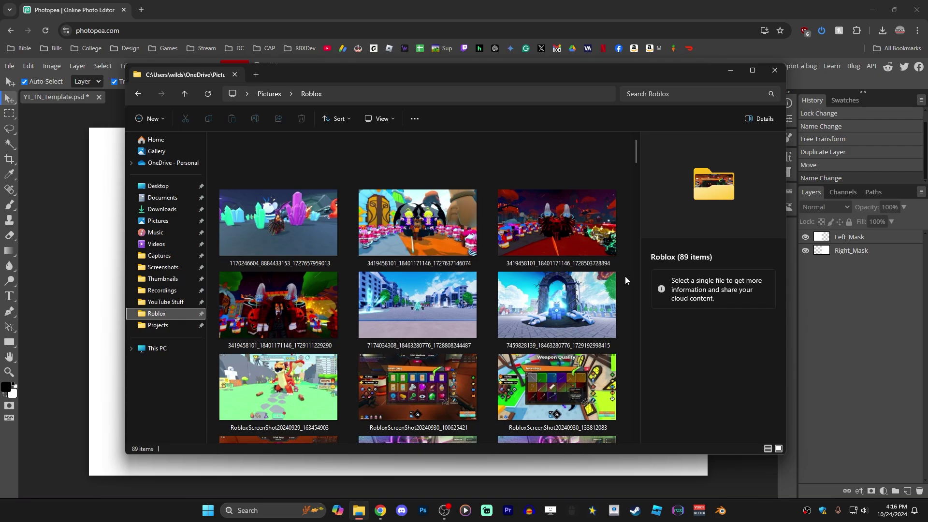
pyautogui.moveTo(622, 256); pyautogui.dragTo(381, 285)
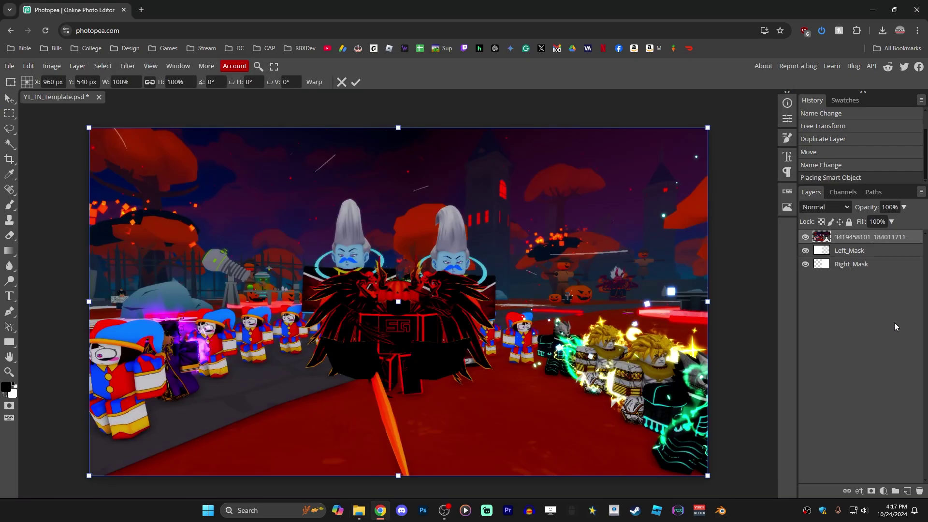
pyautogui.moveTo(895, 327); pyautogui.dragTo(398, 303)
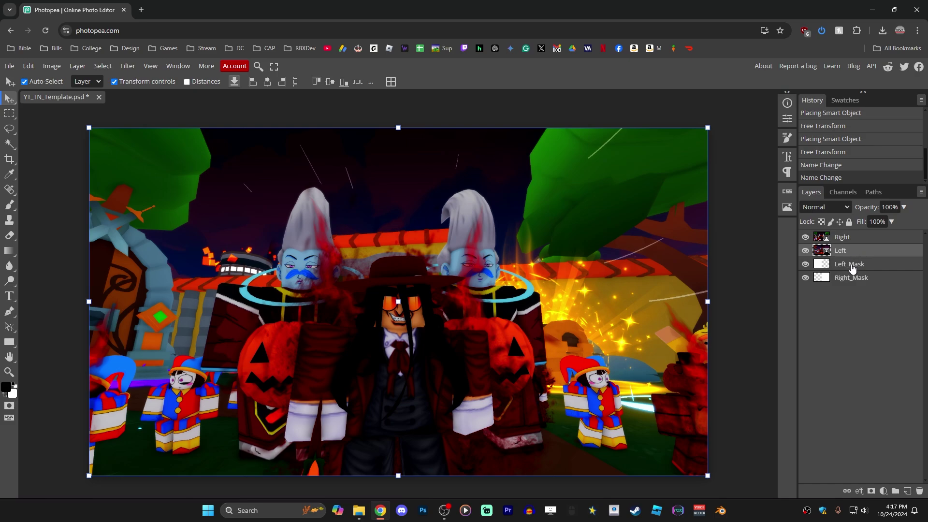
# - Move the Right layer directly above Right_Mask, and clip the Left layer to Left_Mask with a clipping mask
pyautogui.click(847, 238)
pyautogui.moveTo(847, 238); pyautogui.dragTo(848, 270)
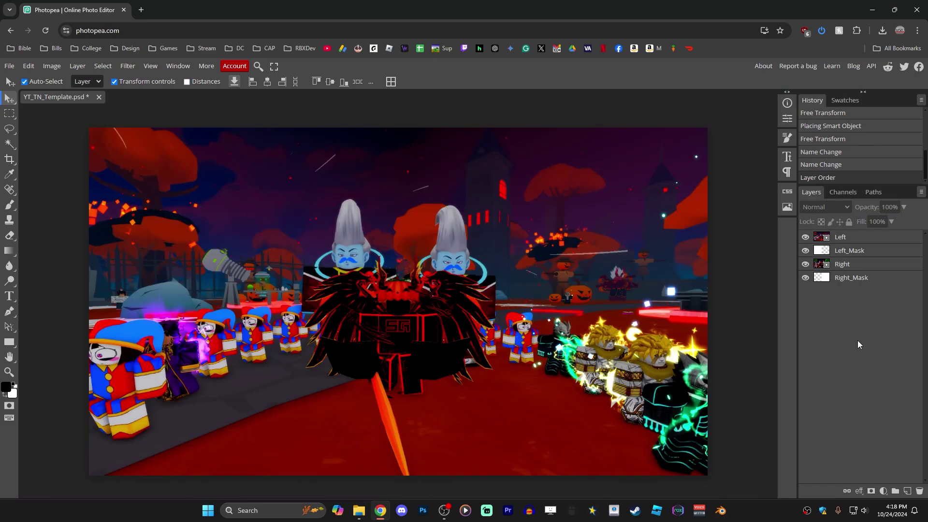
pyautogui.click(848, 242)
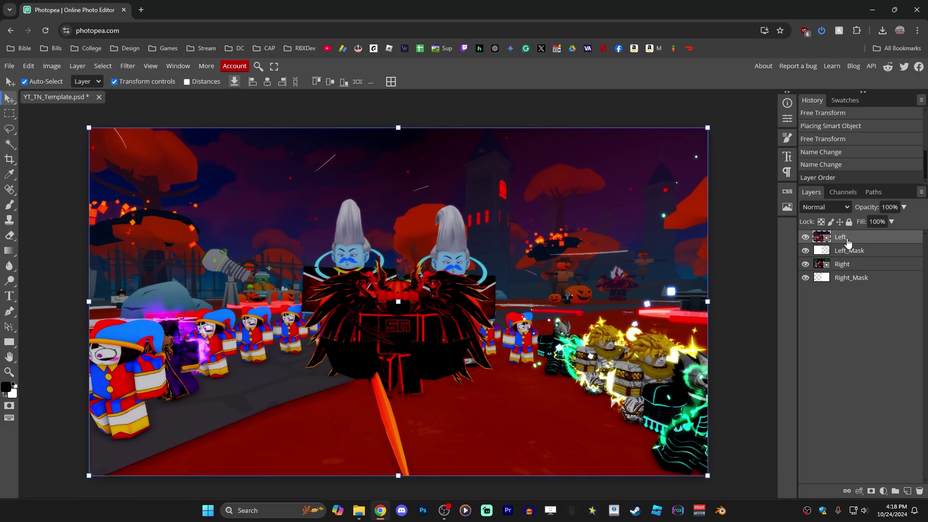
pyautogui.rightClick(848, 242)
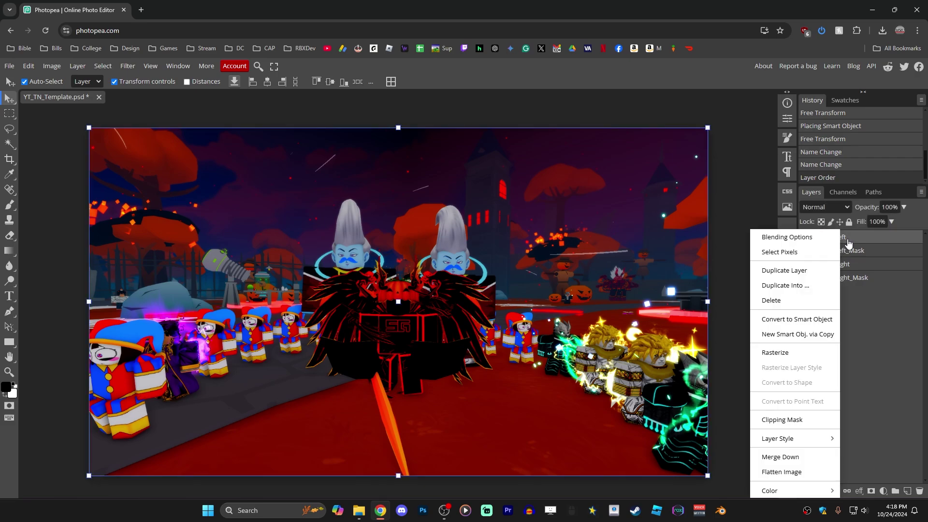
pyautogui.click(800, 422)
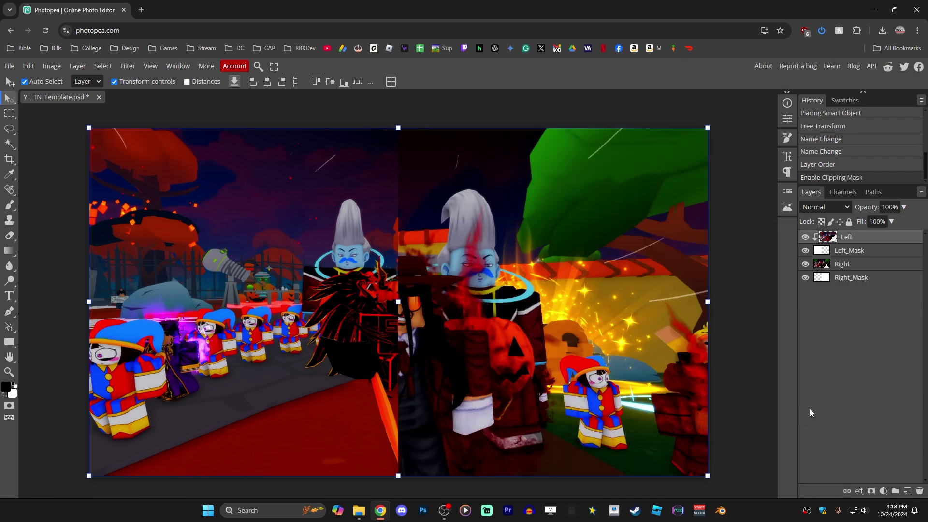
# - Clip the Right layer to Right_Mask with a clipping mask
pyautogui.click(852, 267)
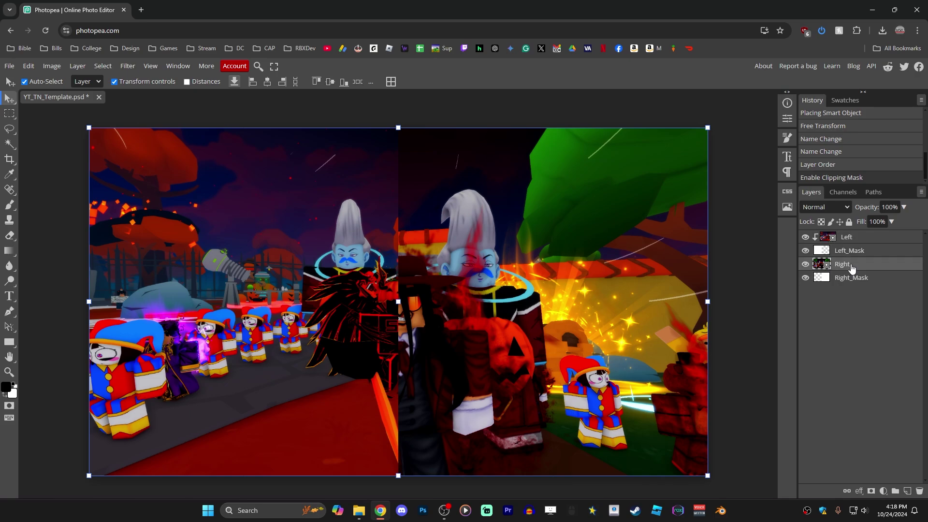
pyautogui.rightClick(852, 269)
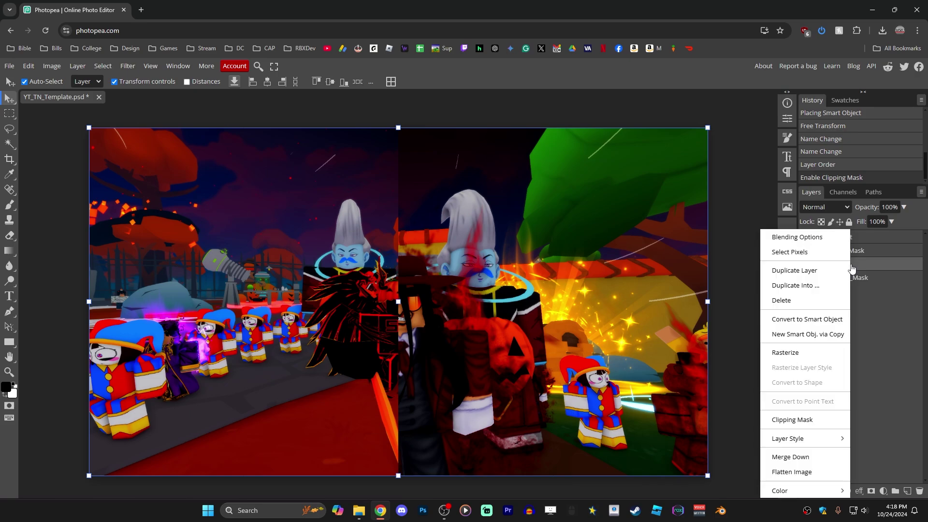
pyautogui.click(805, 420)
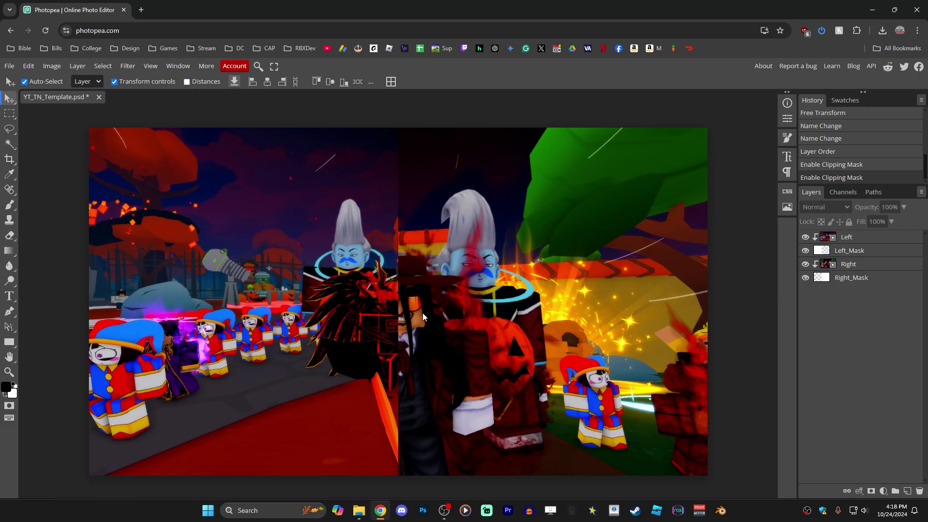
# - Centre the Left image's character in the canvas's left half at about X 543 px, scaled to 119.07% and rotated -3°
pyautogui.scroll(-3, 422, 310)
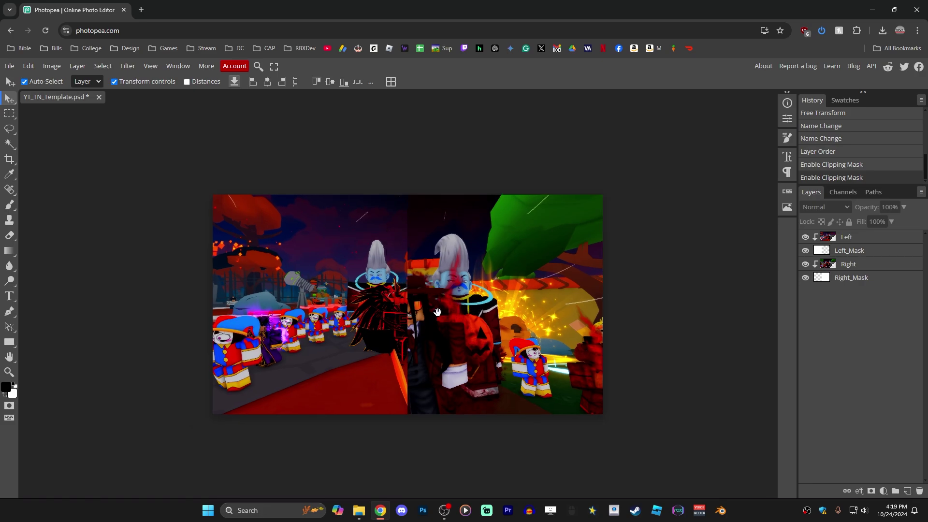
pyautogui.moveTo(436, 313); pyautogui.dragTo(449, 282)
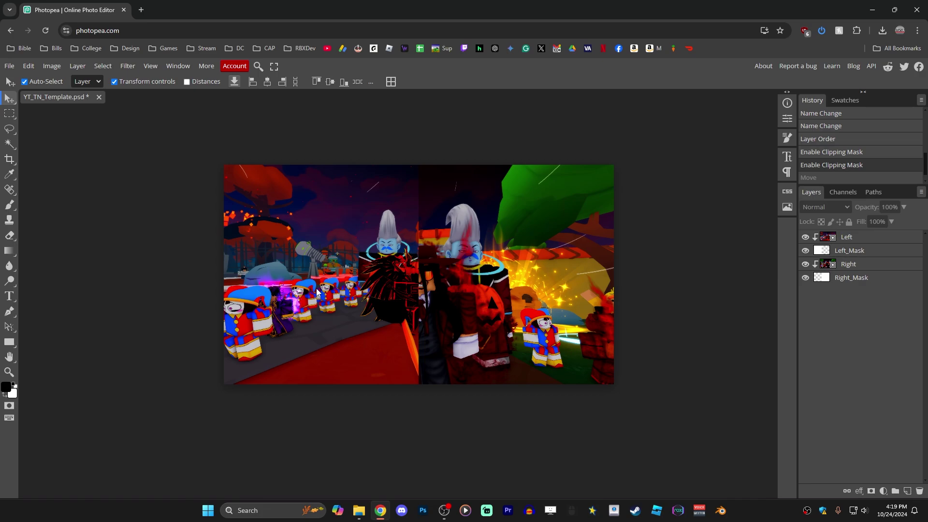
pyautogui.moveTo(340, 288); pyautogui.dragTo(254, 289)
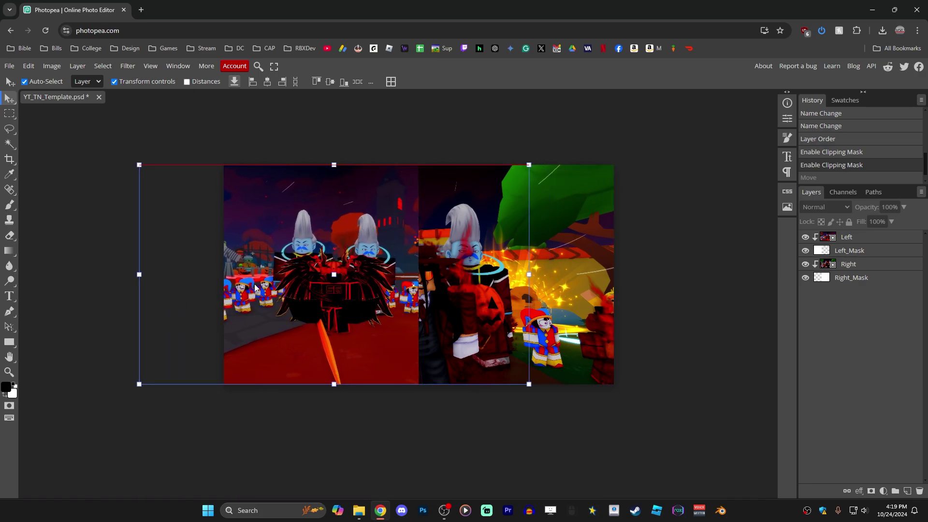
pyautogui.moveTo(528, 384)
pyautogui.mouseDown()
pyautogui.moveTo(568, 414)
pyautogui.moveTo(492, 368)
pyautogui.moveTo(563, 410)
pyautogui.moveTo(527, 368)
pyautogui.moveTo(564, 408)
pyautogui.moveTo(534, 386)
pyautogui.moveTo(564, 410)
pyautogui.moveTo(558, 385)
pyautogui.moveTo(522, 370)
pyautogui.mouseUp()
pyautogui.moveTo(580, 413)
pyautogui.mouseDown()
pyautogui.moveTo(545, 381)
pyautogui.moveTo(579, 412)
pyautogui.moveTo(593, 402)
pyautogui.mouseUp()
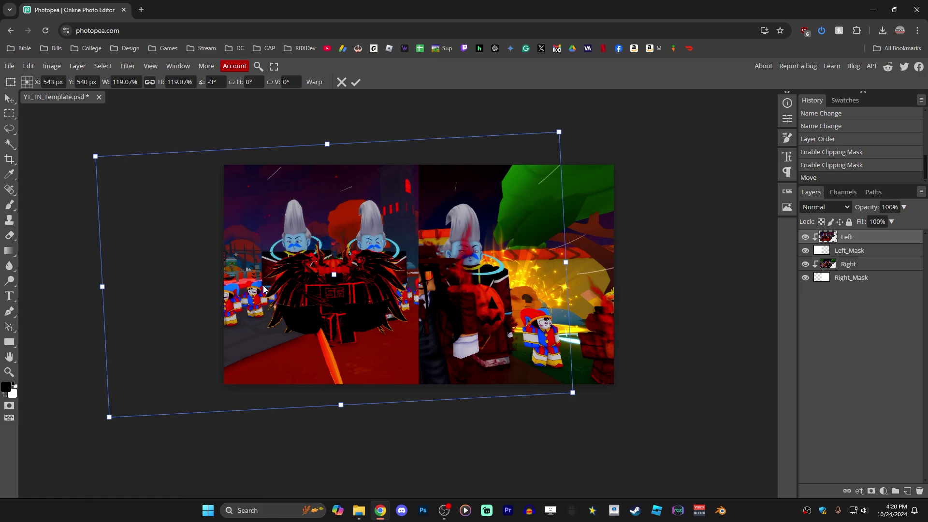
pyautogui.click(357, 84)
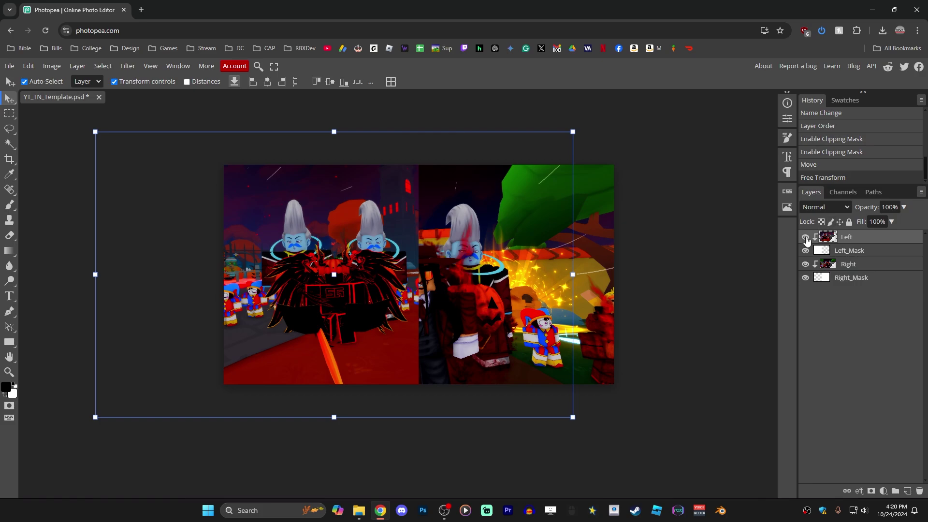
# - Temporarily hiding the Left layer, centre the Right image's character in its half at about X 1431 px, scaled to 124.25% and rotated 3.3°
pyautogui.click(806, 237)
pyautogui.click(857, 265)
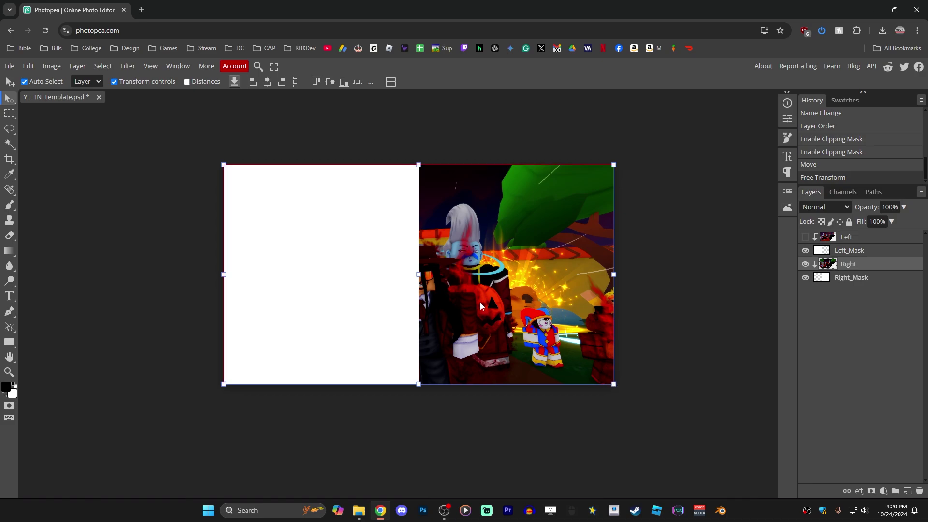
pyautogui.hotkey('ctrl', 'z')
pyautogui.moveTo(553, 304); pyautogui.dragTo(574, 303)
pyautogui.moveTo(709, 384); pyautogui.dragTo(758, 436)
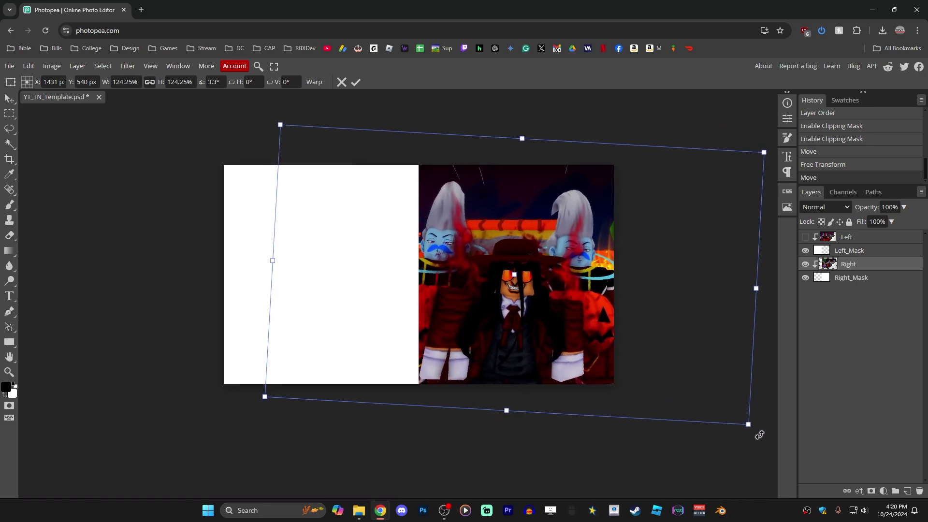
pyautogui.click(356, 83)
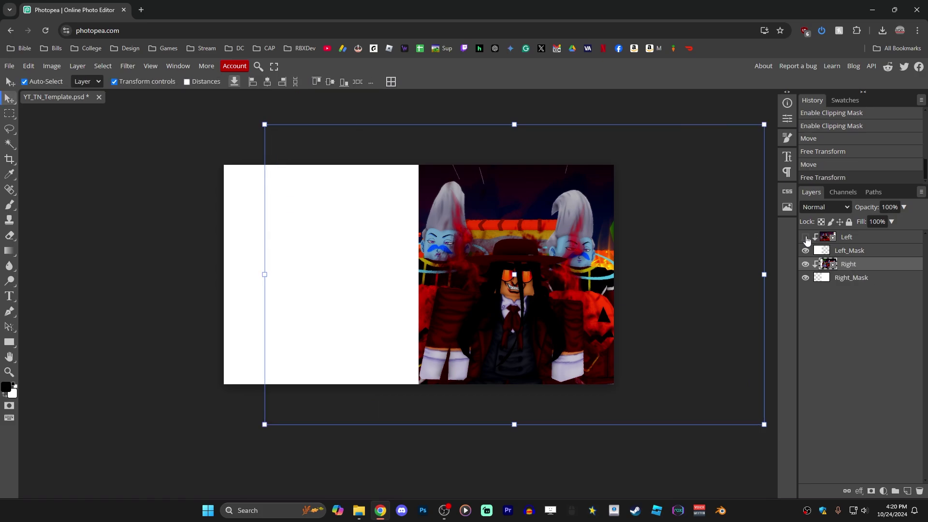
pyautogui.click(805, 237)
pyautogui.click(764, 464)
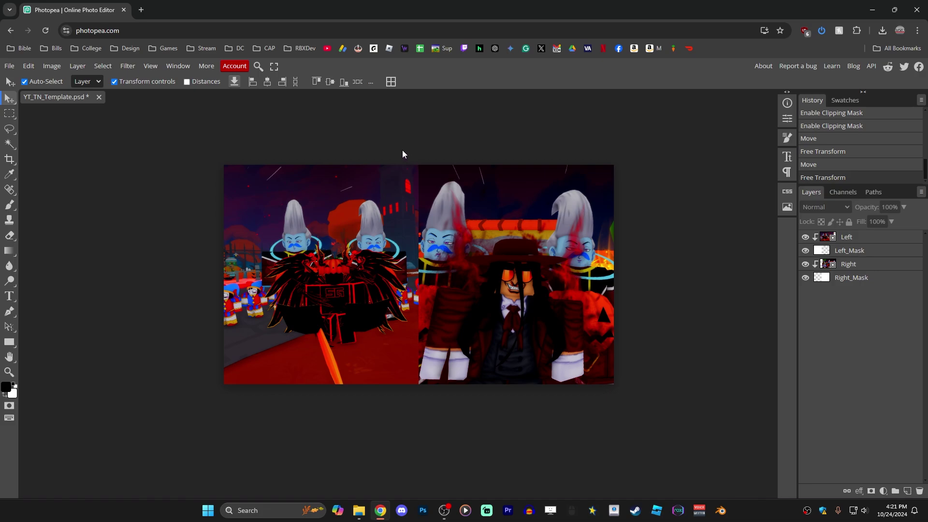
# - Draw a narrow vertical rectangle about 28 px wide and 1120 px tall along the boundary between the two images
pyautogui.press('u')
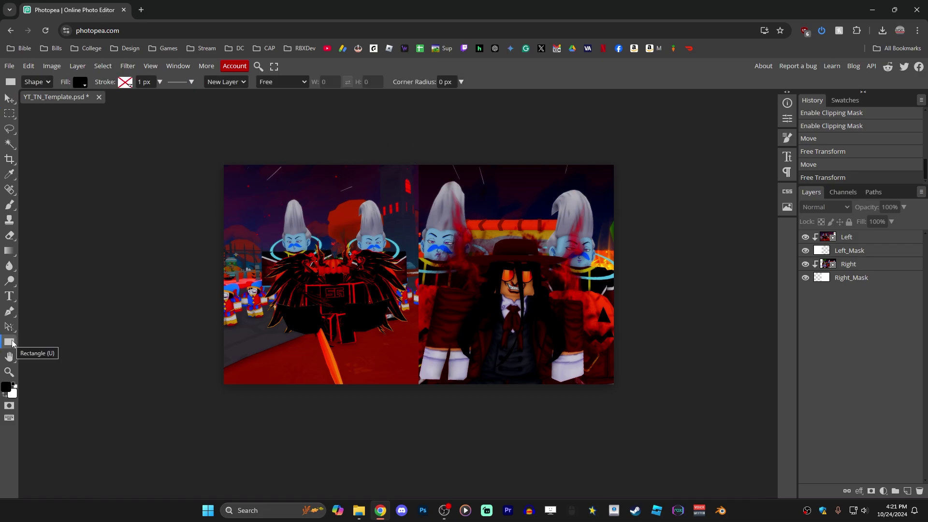
pyautogui.moveTo(416, 160); pyautogui.dragTo(421, 387)
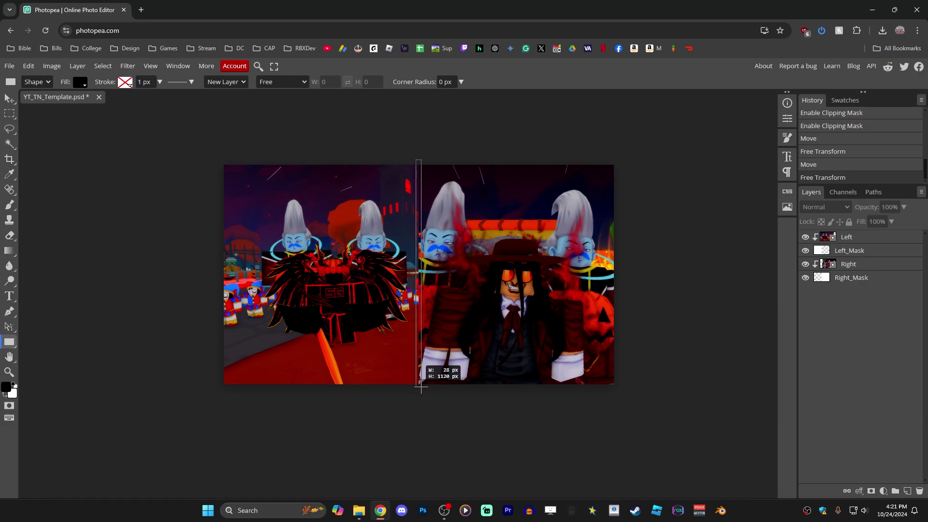
pyautogui.moveTo(421, 387); pyautogui.dragTo(421, 387)
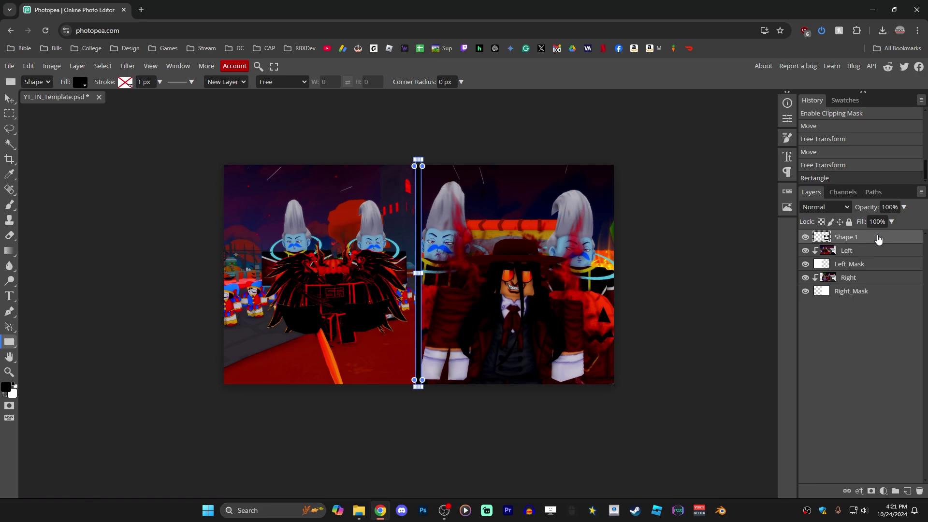
# - Change the divider rectangle's fill colour to light grey #e4e4e4
pyautogui.click(789, 123)
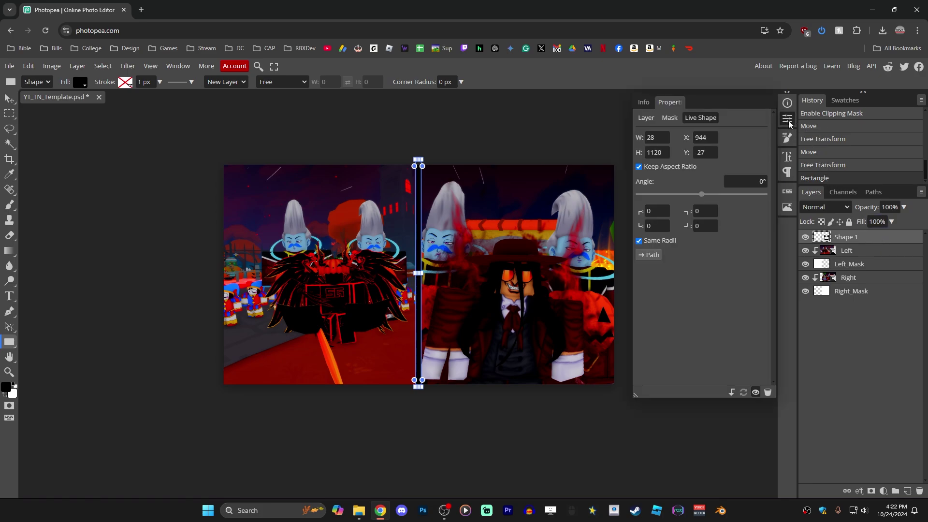
pyautogui.click(650, 120)
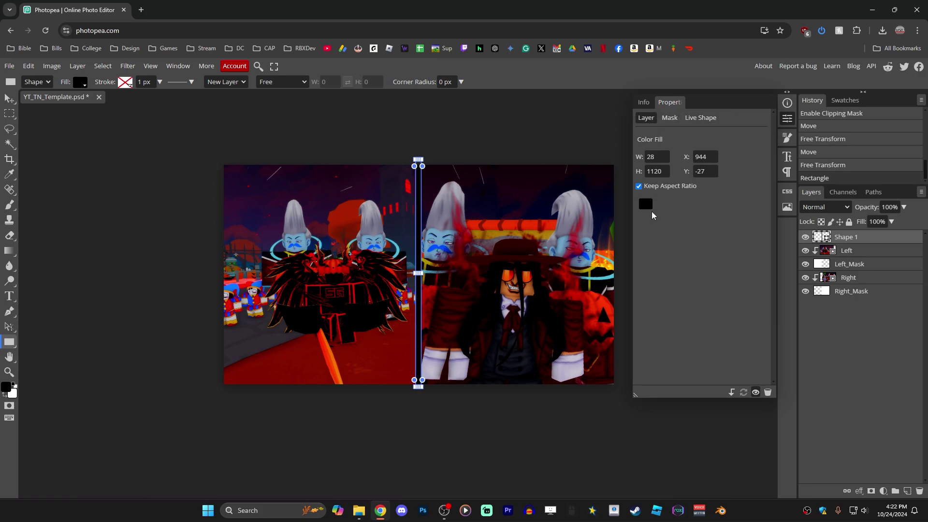
pyautogui.click(646, 204)
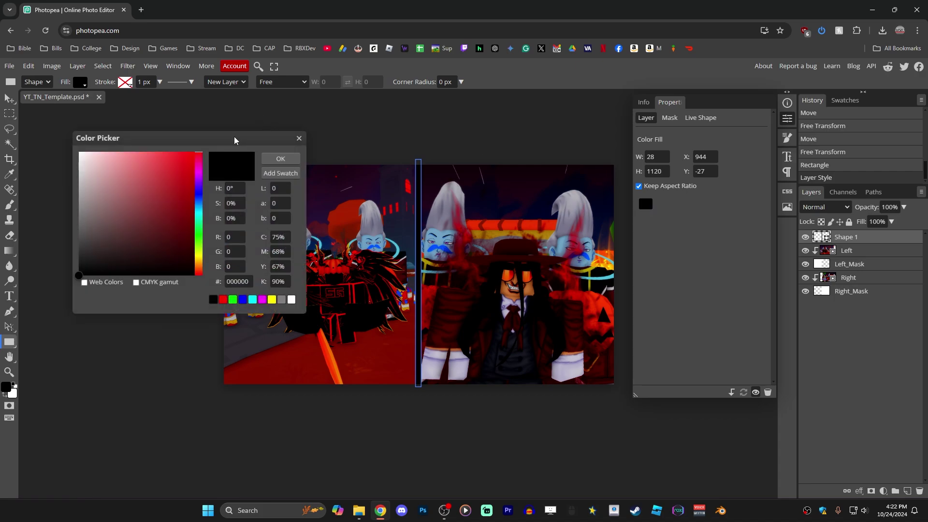
pyautogui.moveTo(235, 138); pyautogui.dragTo(498, 120)
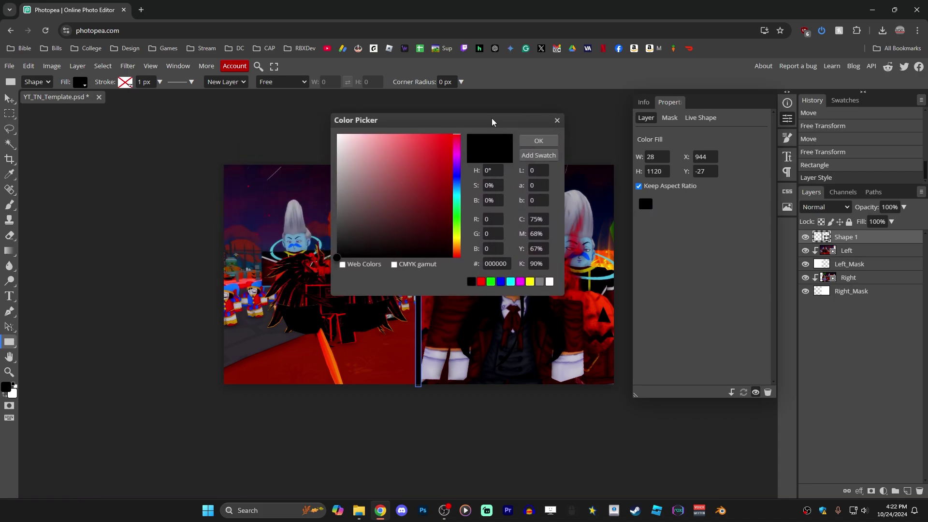
pyautogui.click(359, 155)
pyautogui.moveTo(359, 155); pyautogui.dragTo(331, 151)
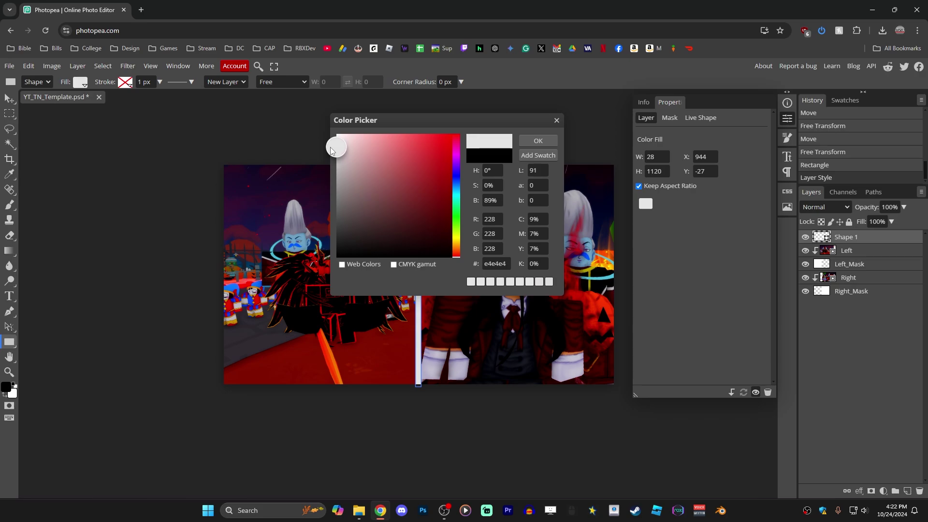
pyautogui.click(537, 141)
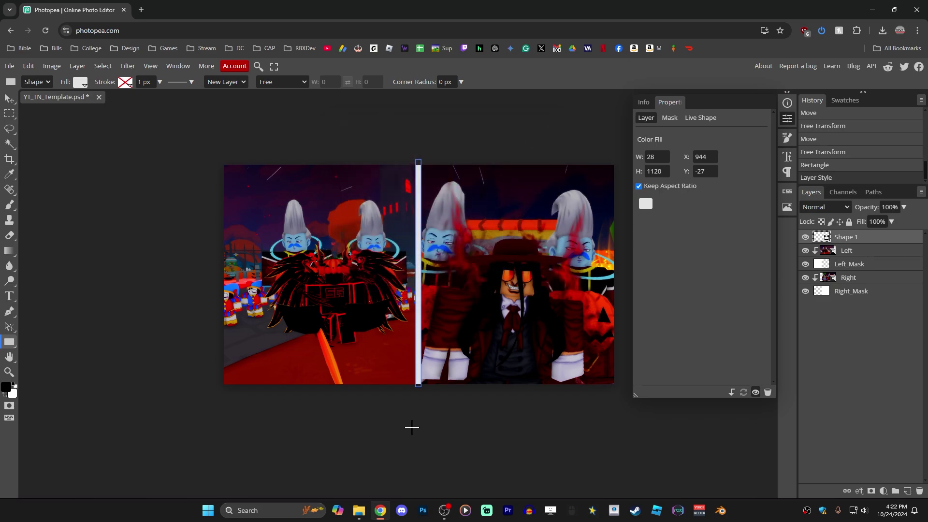
# - Rename the divider rectangle's layer to Splitter
pyautogui.press('v')
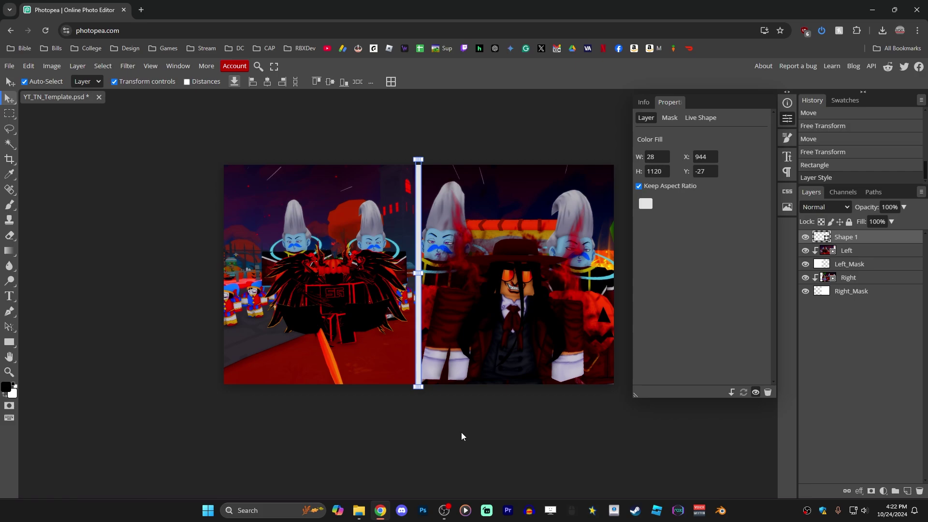
pyautogui.click(790, 120)
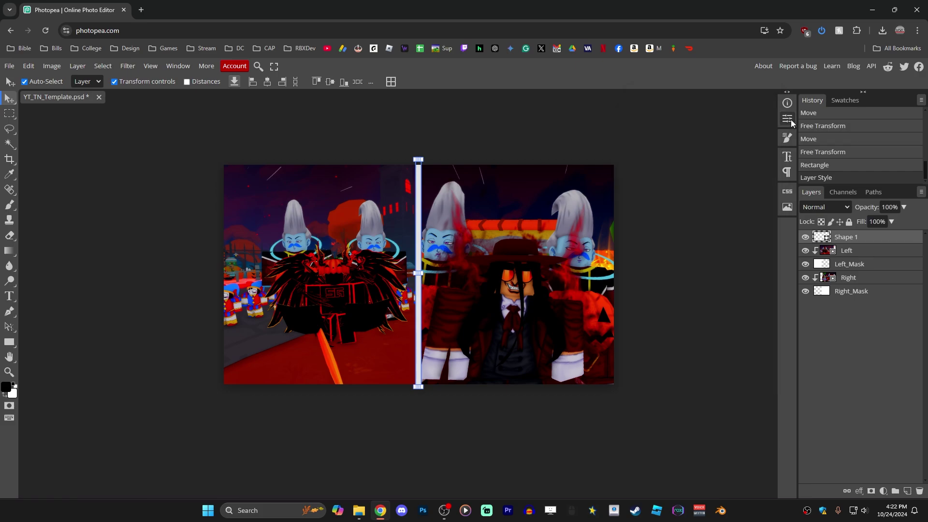
pyautogui.click(693, 454)
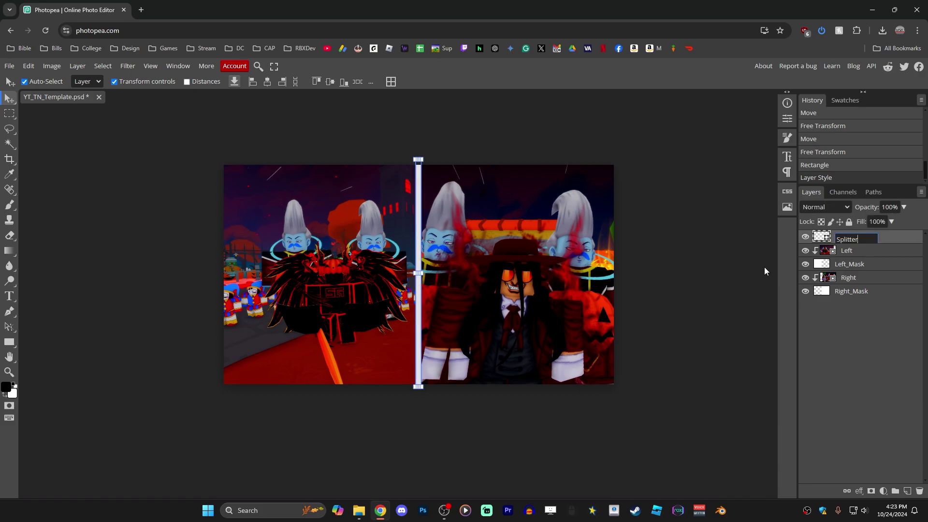
pyautogui.press('Return')
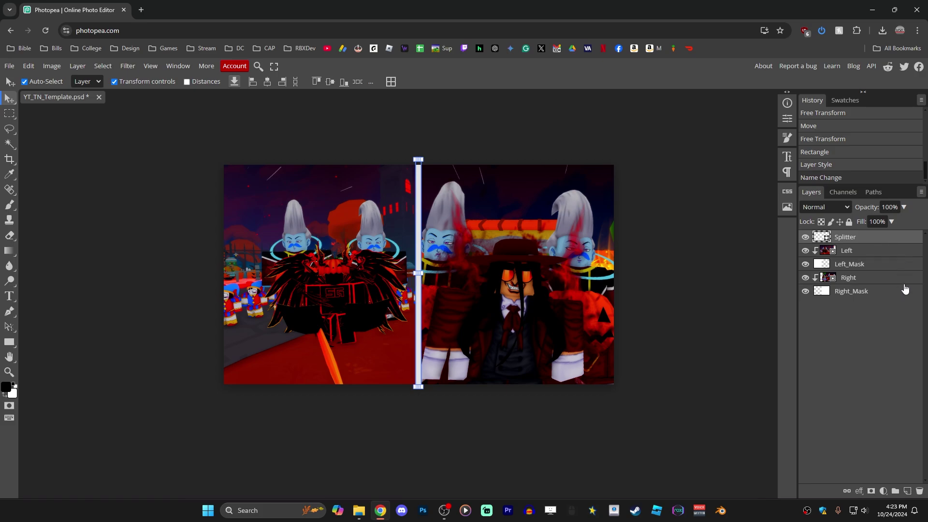
# - Add a drop shadow to the Splitter layer with a distance of 0 px and an angle of 0°
pyautogui.click(861, 491)
pyautogui.click(876, 464)
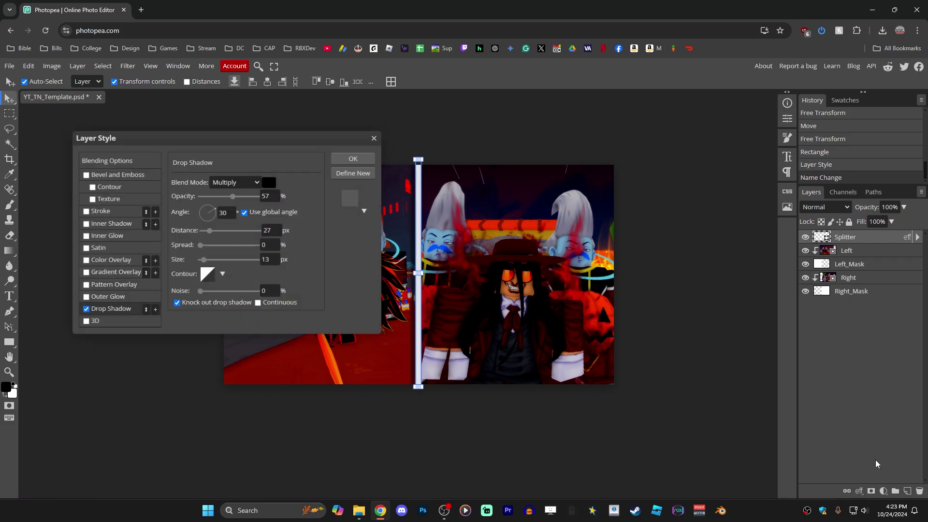
pyautogui.moveTo(258, 137); pyautogui.dragTo(241, 158)
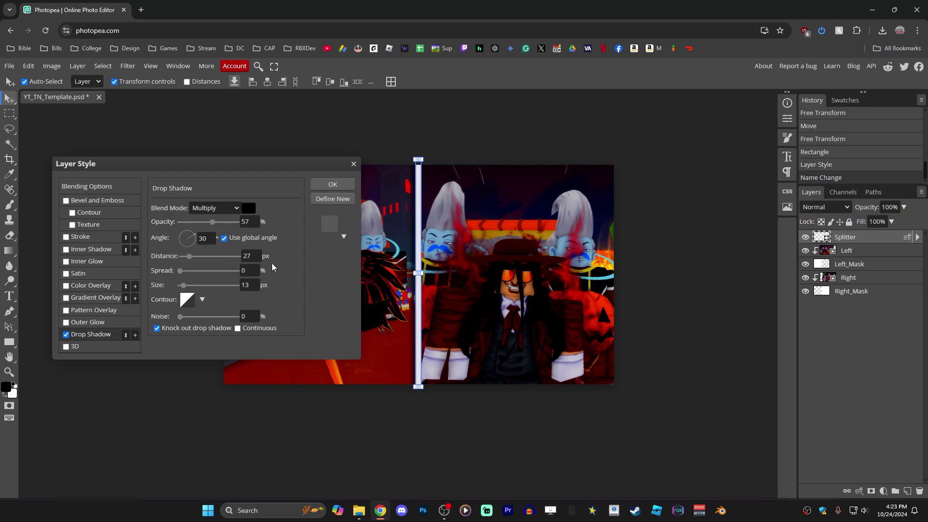
pyautogui.doubleClick(251, 256)
pyautogui.write('0')
pyautogui.doubleClick(203, 238)
pyautogui.write('0')
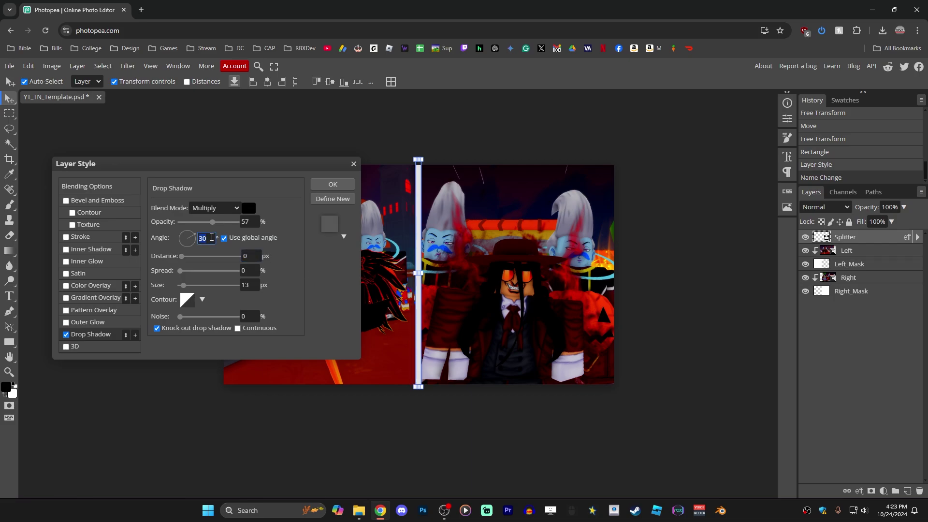
# - Set the Splitter shadow's spread to 30% and size to 30 px, apply the style, and deselect the layer
pyautogui.press('Tab')
pyautogui.press('Tab')
pyautogui.write('30')
pyautogui.press('Tab')
pyautogui.write('30')
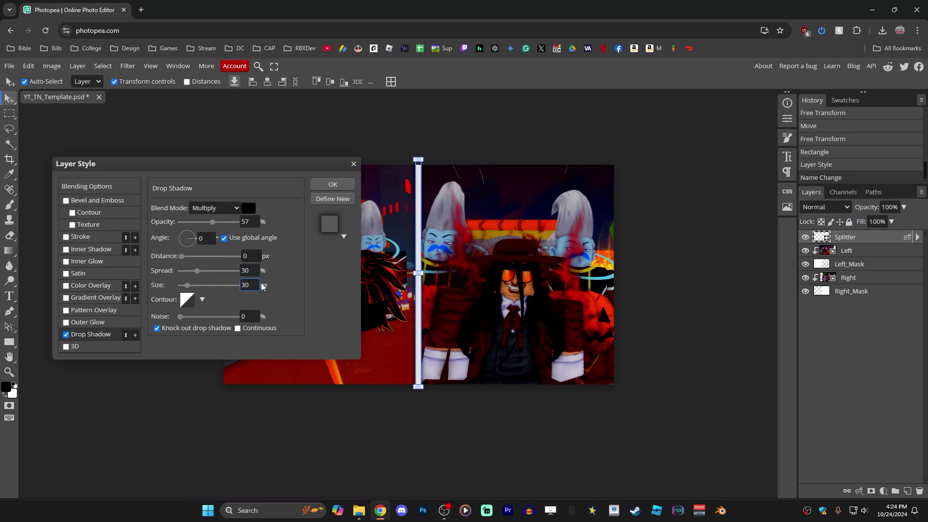
pyautogui.click(331, 185)
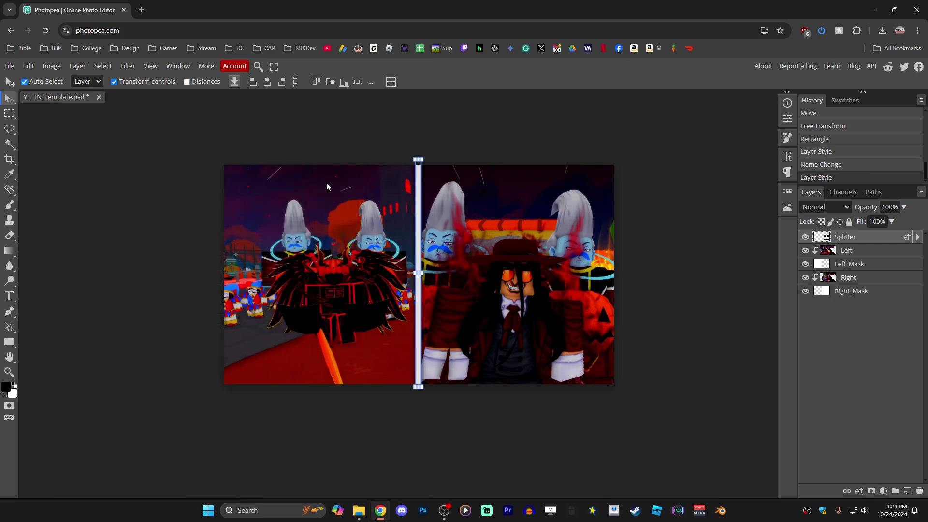
pyautogui.click(747, 479)
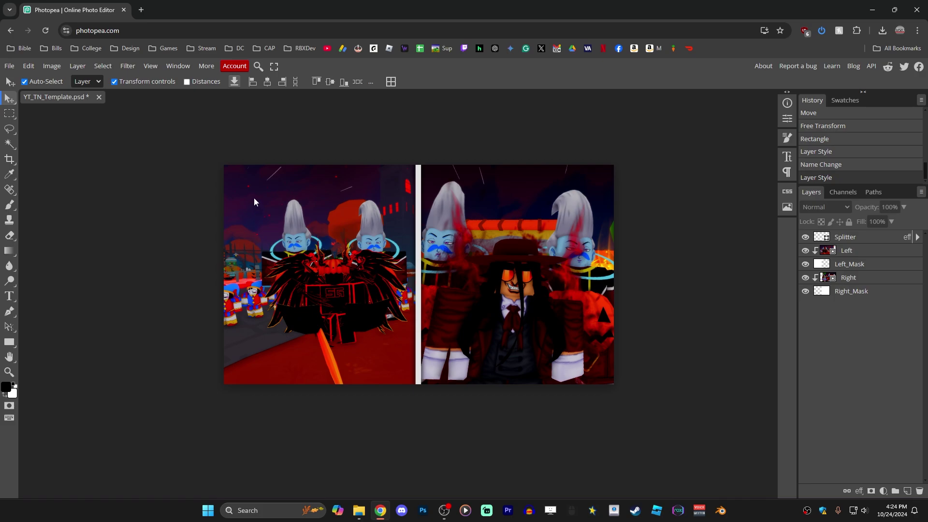
# - Prepare the Type tool with the Luckiest Guy font and a bright yellow text colour, #ffe100
pyautogui.press('t')
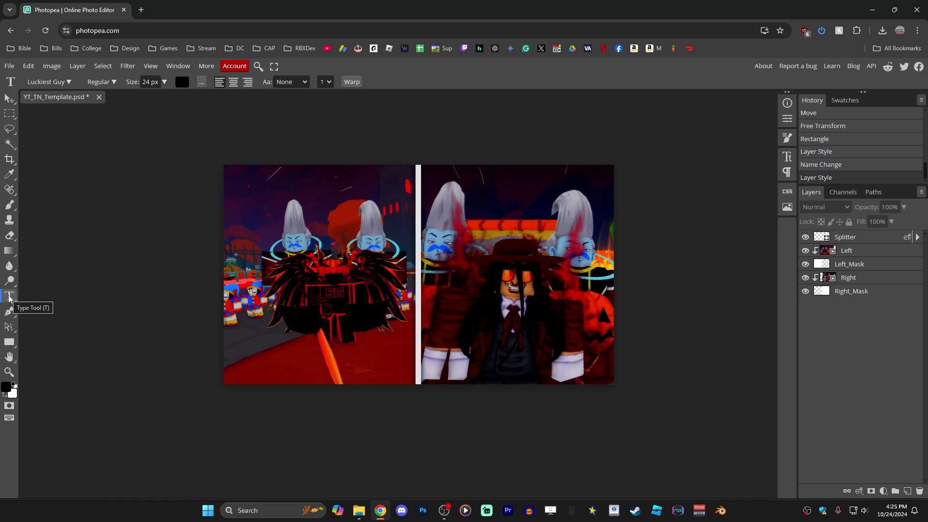
pyautogui.click(48, 82)
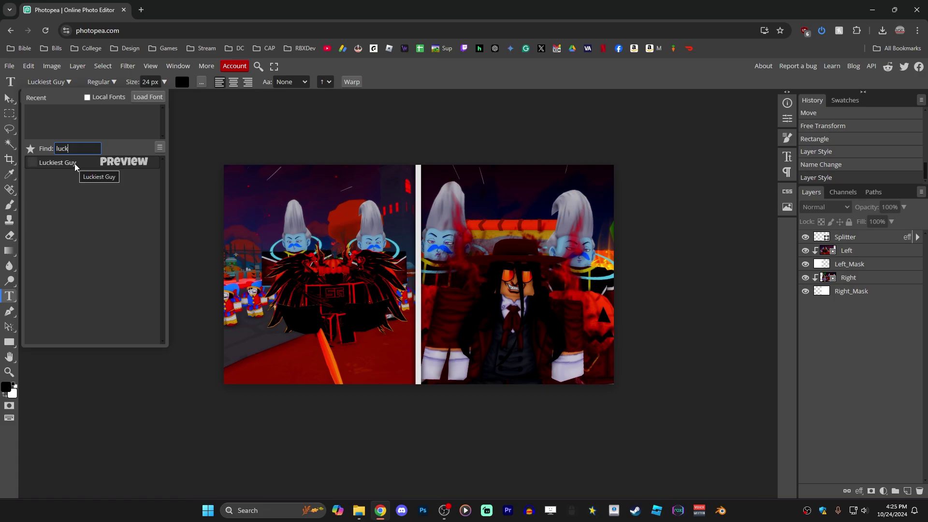
pyautogui.click(184, 83)
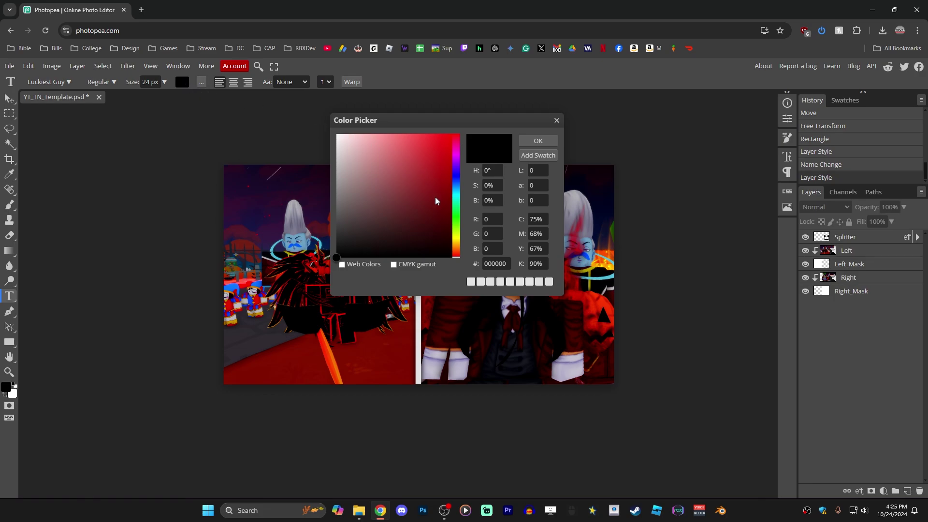
pyautogui.click(458, 240)
pyautogui.moveTo(458, 240); pyautogui.dragTo(458, 243)
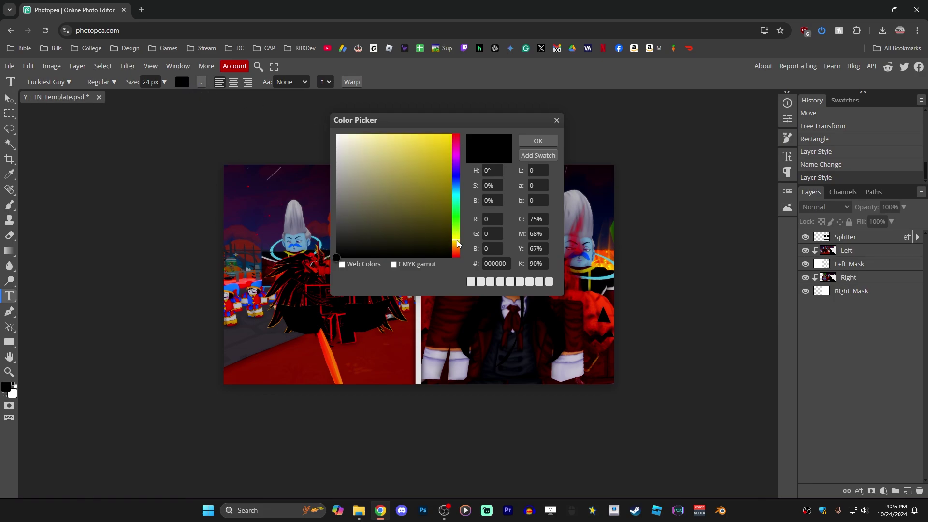
pyautogui.click(451, 139)
pyautogui.moveTo(451, 139); pyautogui.dragTo(463, 133)
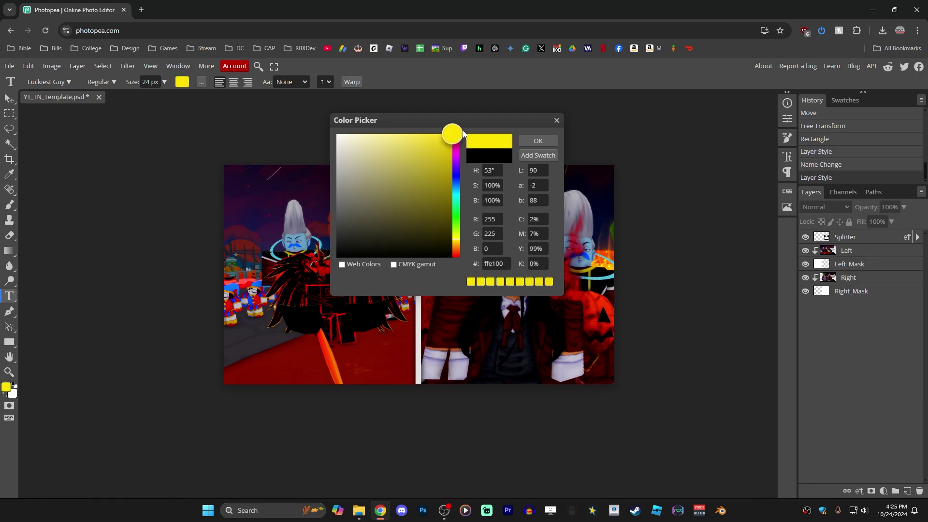
pyautogui.click(542, 140)
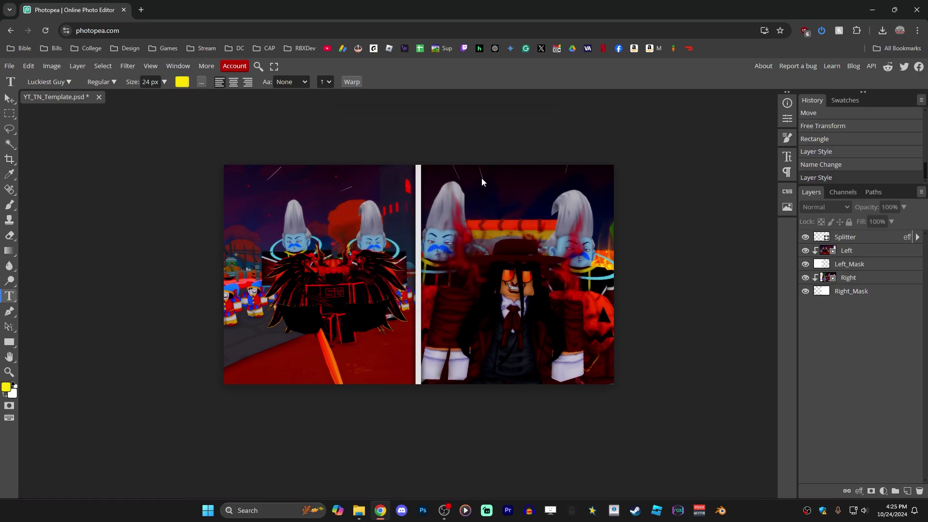
# - Add the text "AWESOME!!!" in the upper part of the left image
pyautogui.click(249, 199)
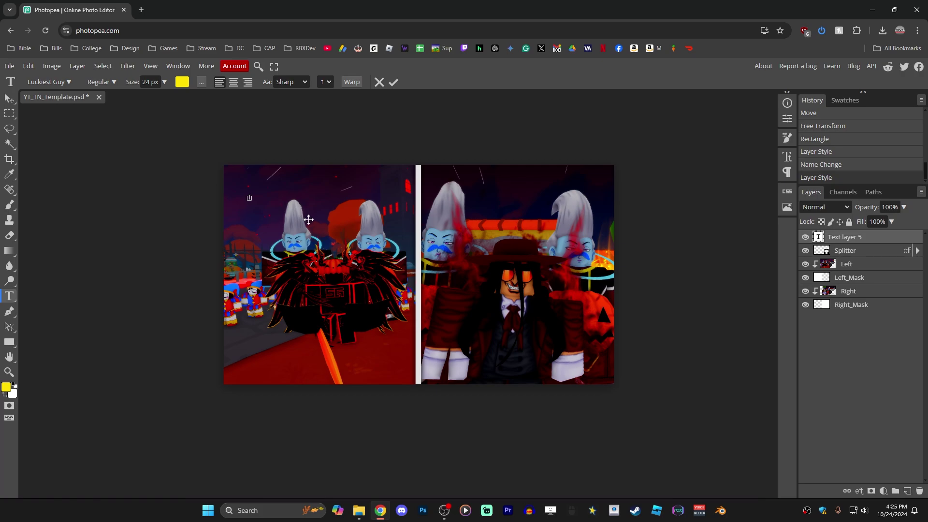
pyautogui.write('AWESOME!!!')
pyautogui.click(394, 83)
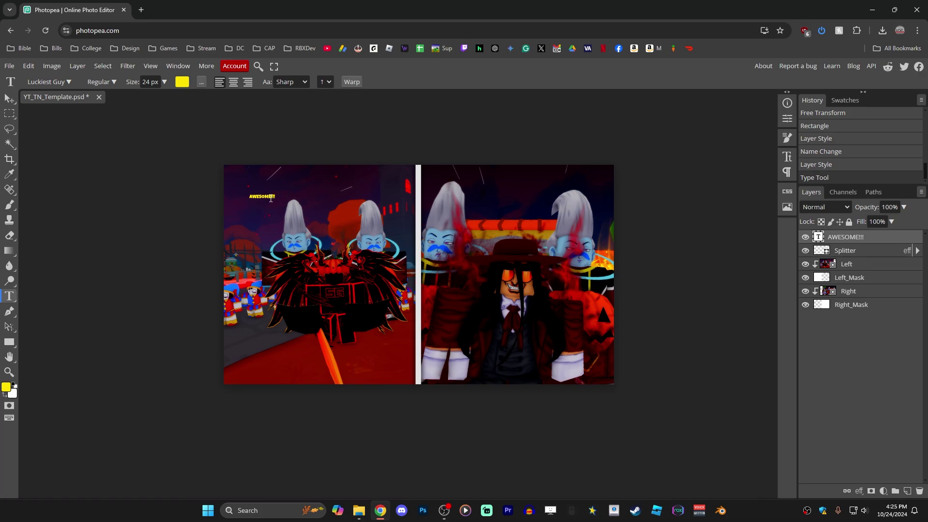
# - Scale the AWESOME!!! text to about 755.68% and place it near the canvas's upper left at about X 534 px, Y 147 px
pyautogui.press('v')
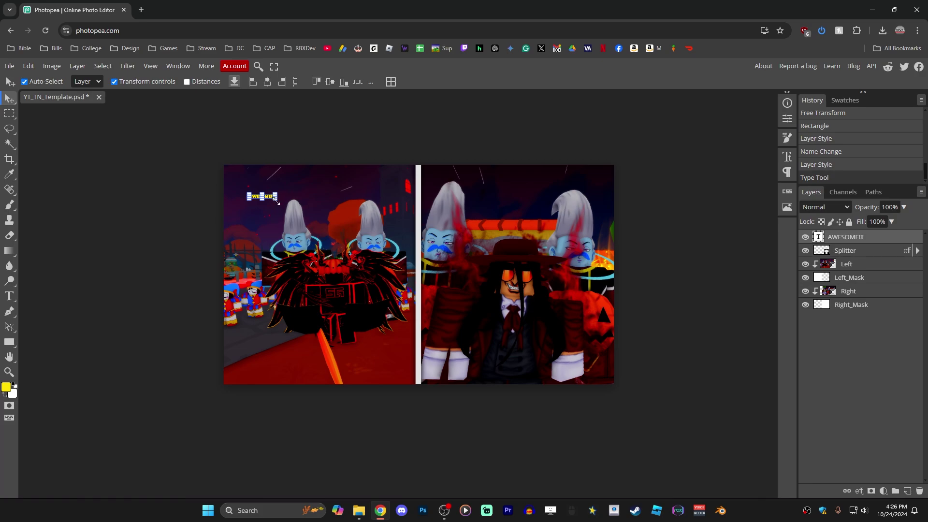
pyautogui.moveTo(278, 202); pyautogui.dragTo(441, 247)
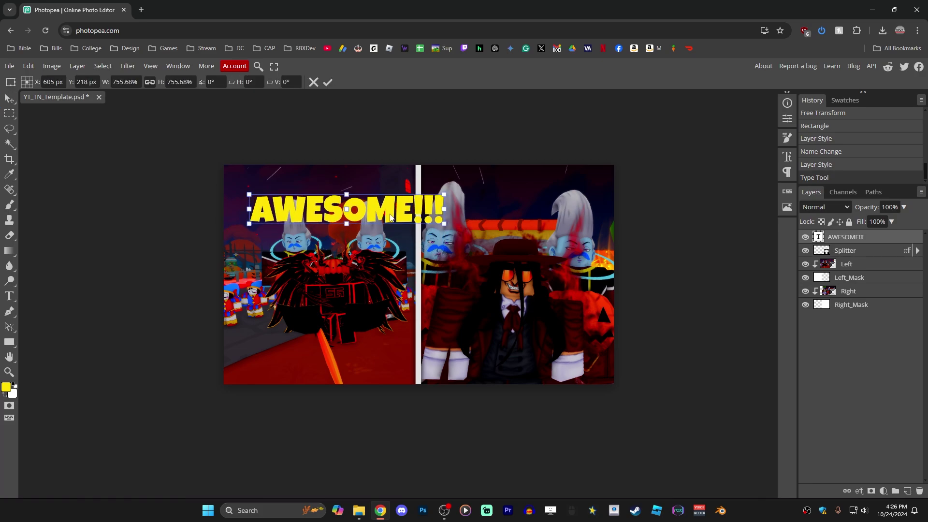
pyautogui.moveTo(391, 216); pyautogui.dragTo(377, 201)
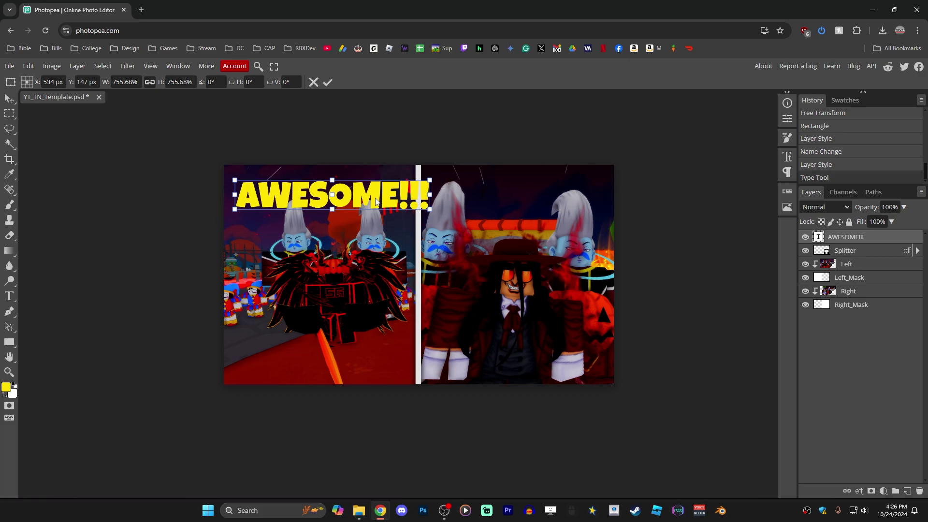
pyautogui.click(328, 82)
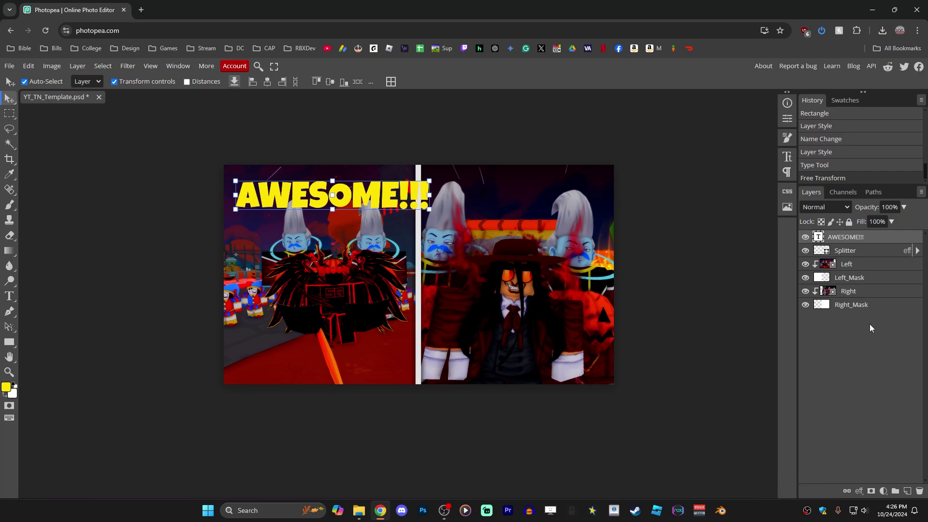
# - Add a black outside stroke of 10 px to the AWESOME!!! text layer
pyautogui.click(860, 491)
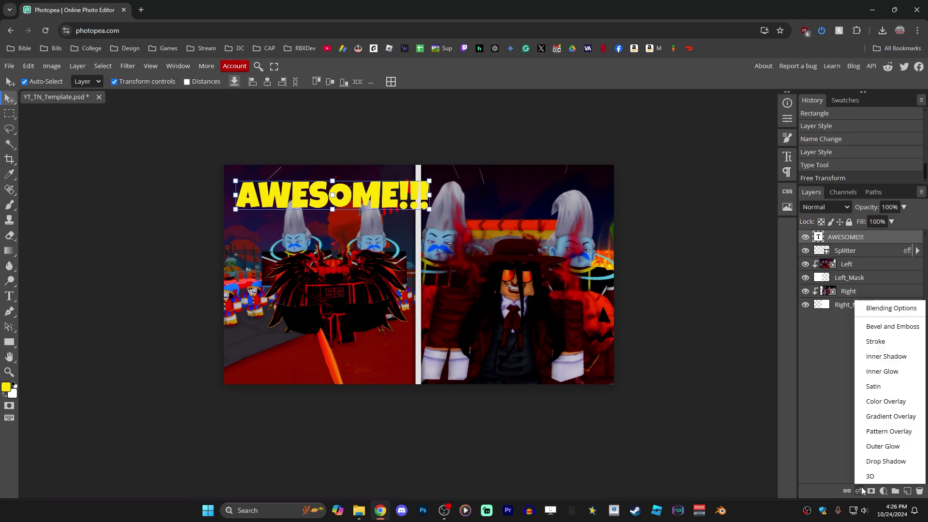
pyautogui.click(874, 346)
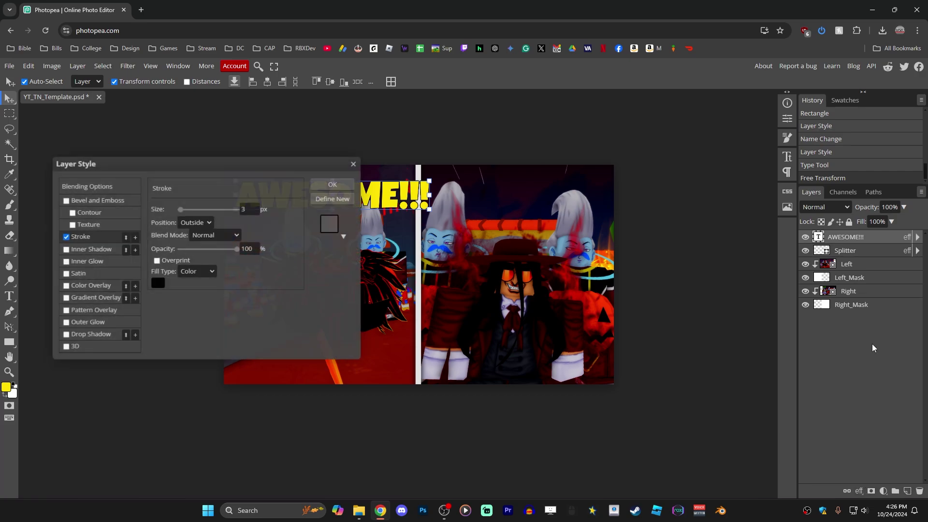
pyautogui.doubleClick(744, 288)
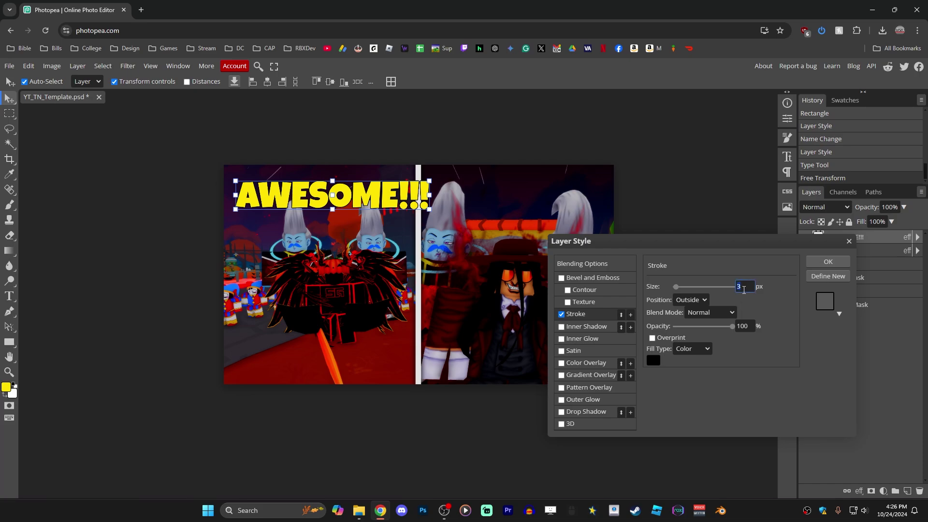
pyautogui.write('10')
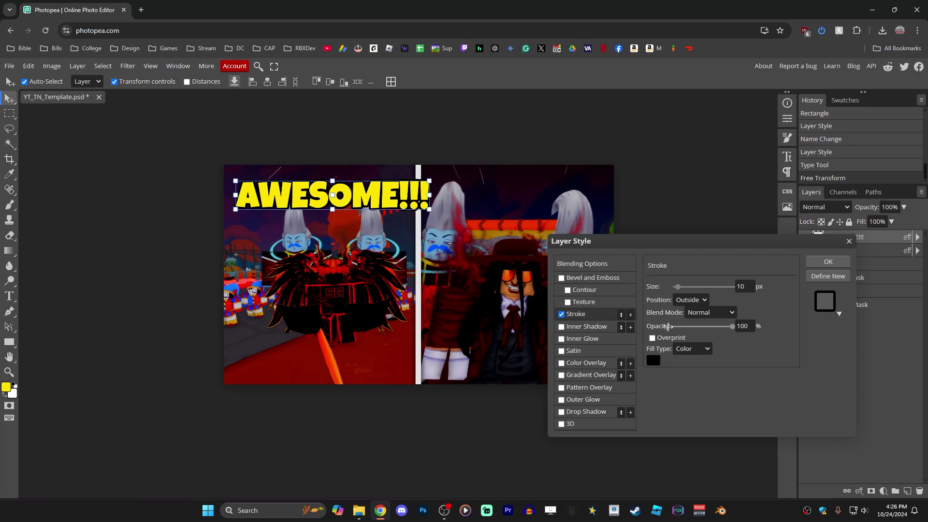
# - Add a second stroke to the AWESOME!!! text, 19 px in size and coloured white
pyautogui.click(631, 315)
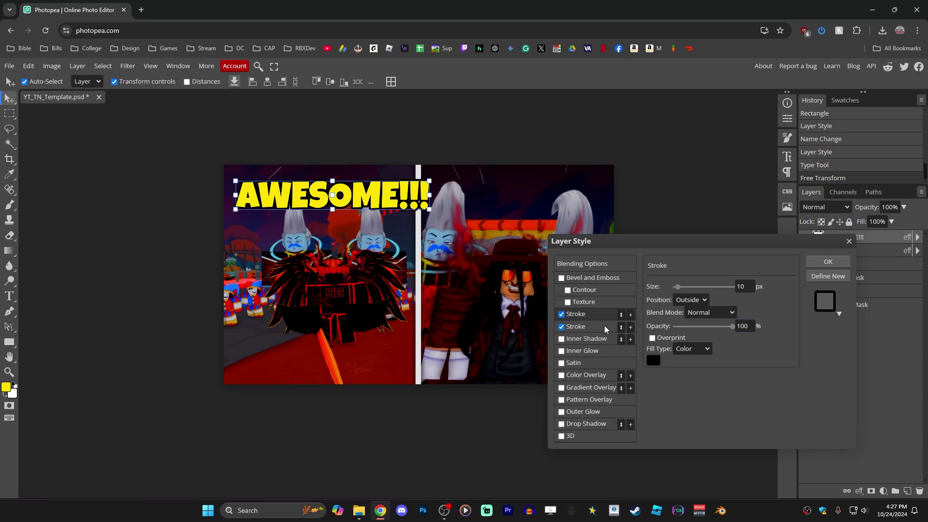
pyautogui.click(746, 287)
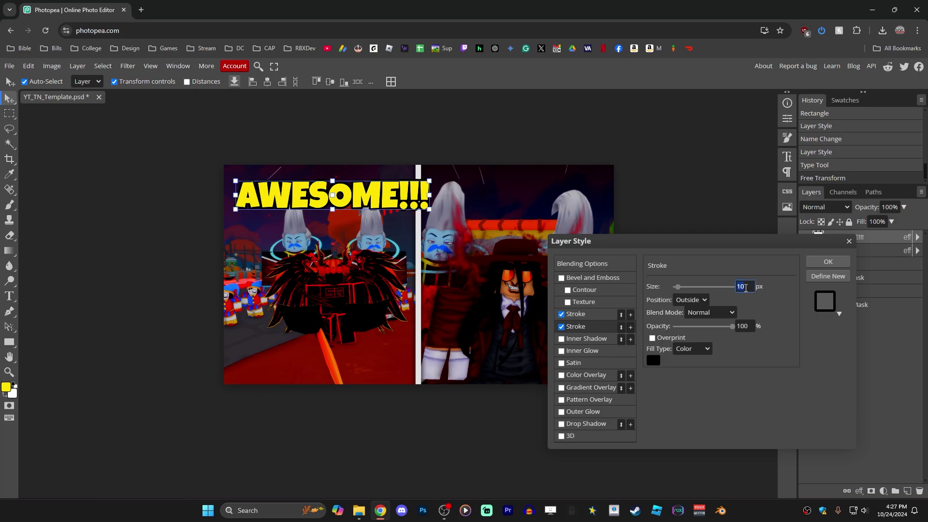
pyautogui.write('19')
pyautogui.click(654, 360)
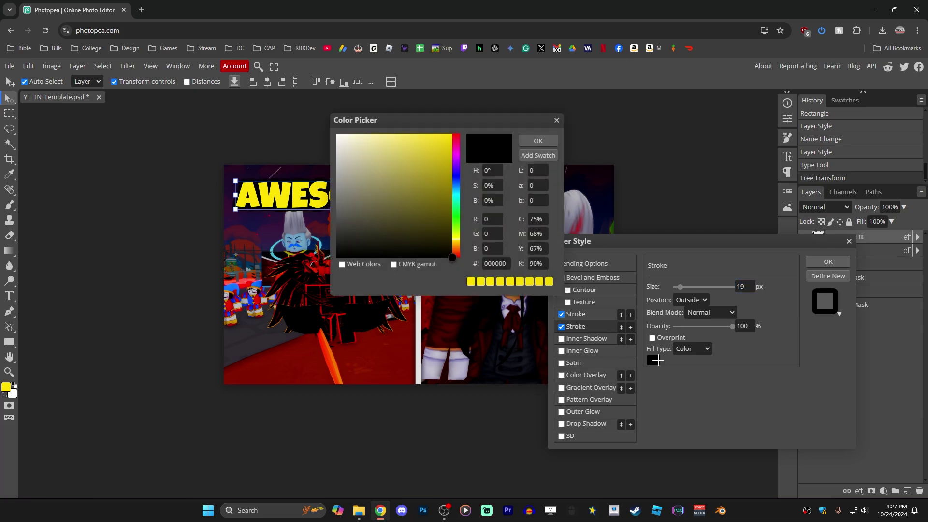
pyautogui.click(337, 135)
pyautogui.click(781, 396)
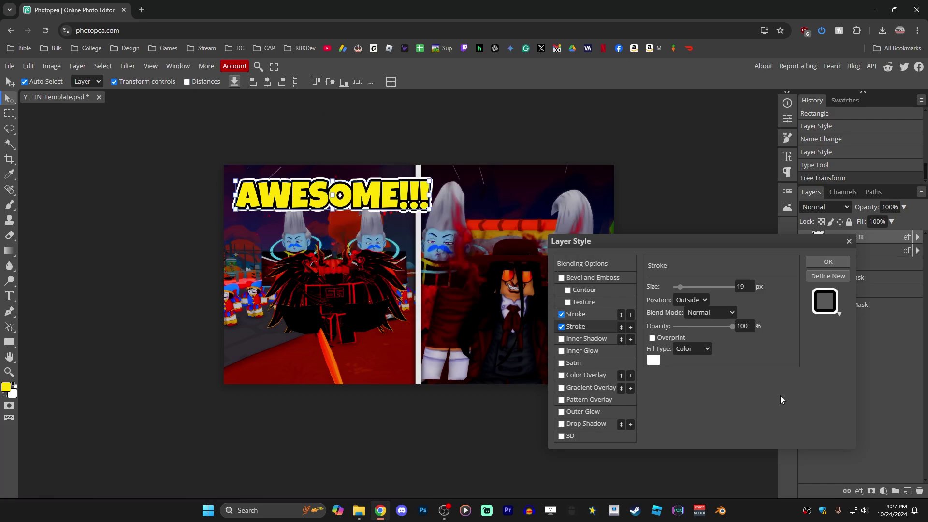
# - Give the AWESOME!!! text a drop shadow with 65% opacity, 60% spread and 70 px size, and apply the style
pyautogui.click(562, 425)
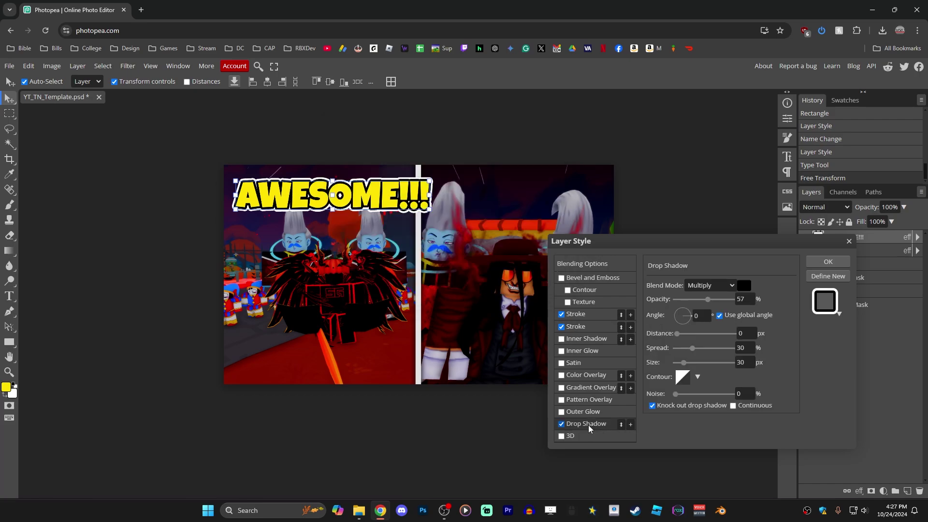
pyautogui.moveTo(693, 349); pyautogui.dragTo(710, 348)
pyautogui.moveTo(684, 362); pyautogui.dragTo(695, 362)
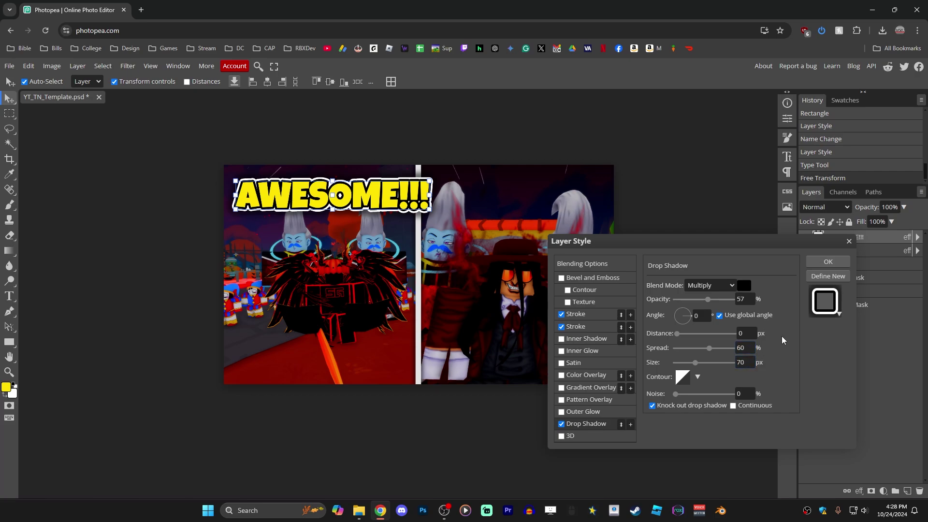
pyautogui.scroll(8, 745, 301)
pyautogui.click(820, 264)
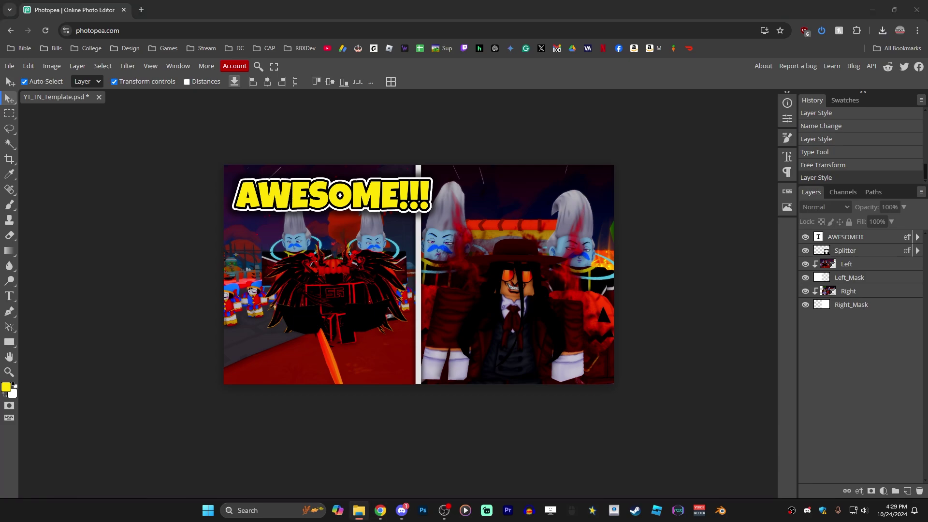
# - Place the Anime Strike logo image in the document and move its layer above the AWESOME!!! text layer
pyautogui.moveTo(725, 406); pyautogui.dragTo(506, 308)
pyautogui.moveTo(846, 318); pyautogui.dragTo(851, 231)
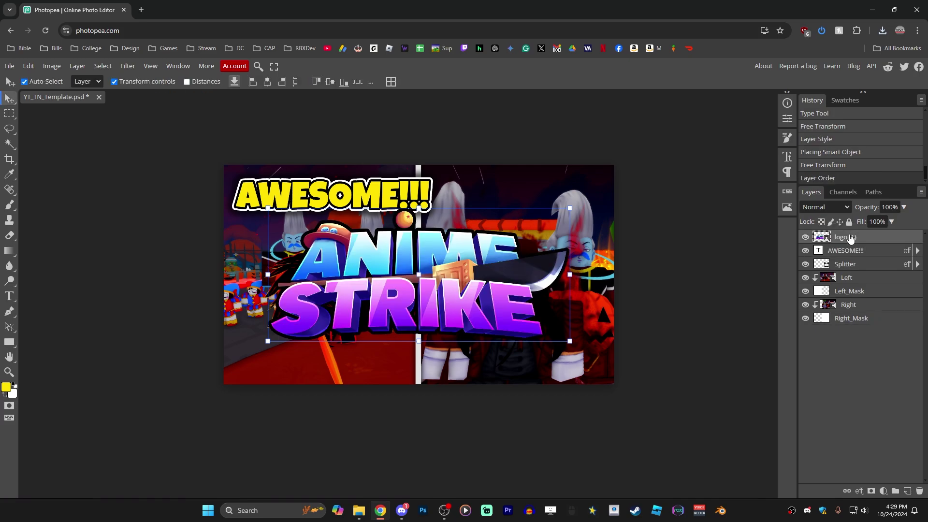
# - Scale the logo to about 57.85%, rotate it about -3.6°, and position it over the lower part of the right image
pyautogui.moveTo(268, 208); pyautogui.dragTo(366, 252)
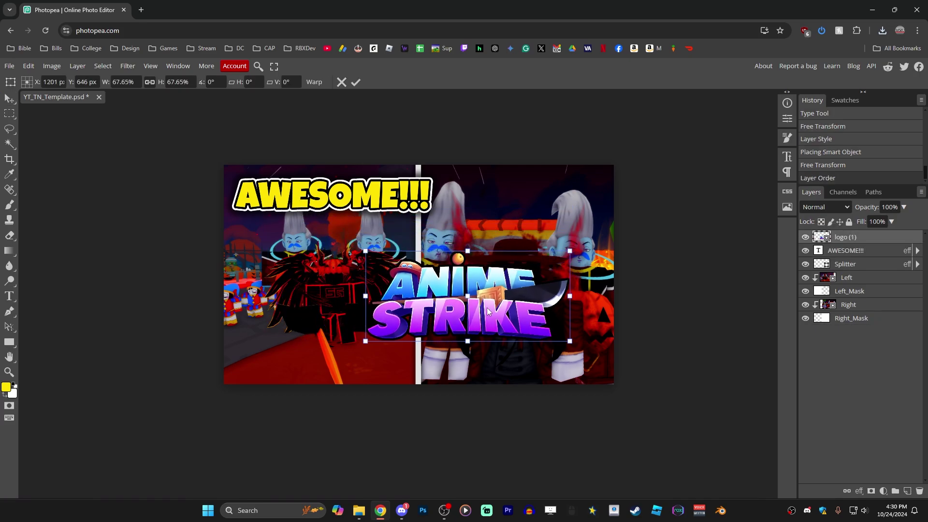
pyautogui.moveTo(509, 317); pyautogui.dragTo(548, 348)
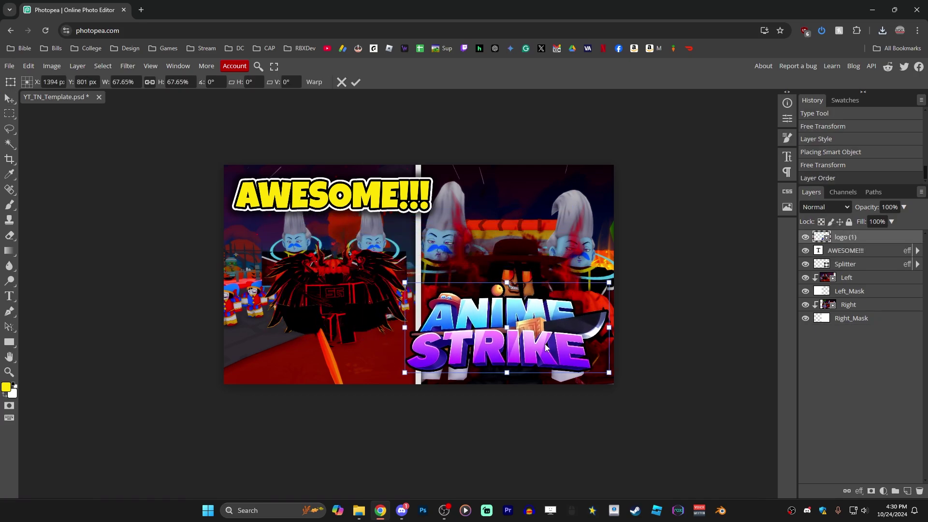
pyautogui.moveTo(428, 371); pyautogui.dragTo(532, 314)
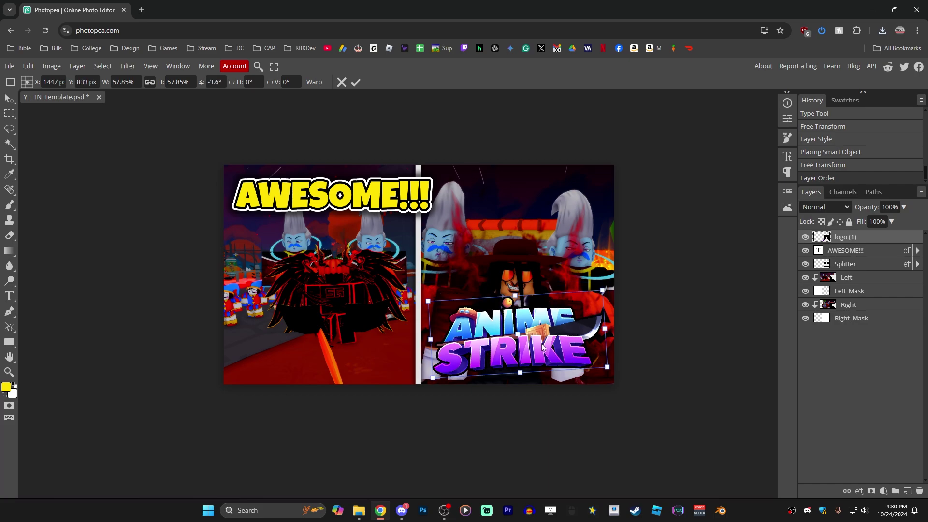
pyautogui.click(357, 82)
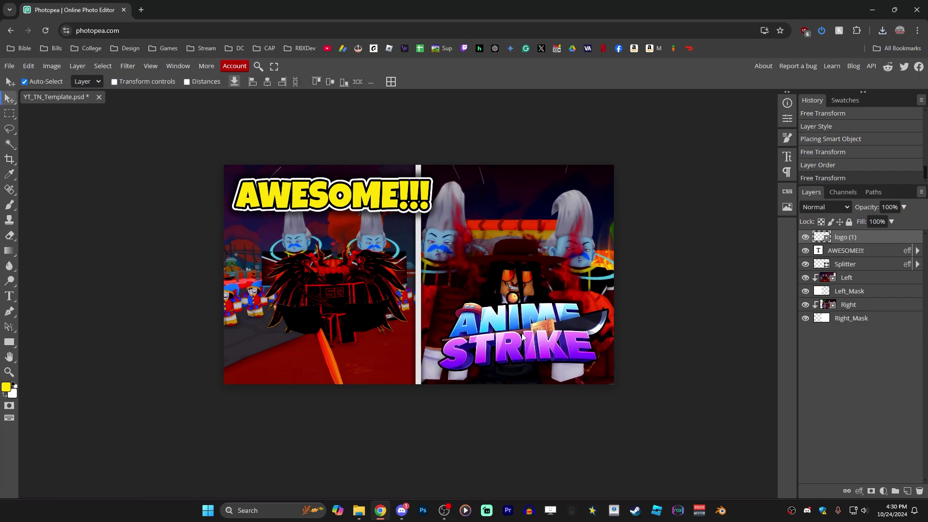
pyautogui.moveTo(522, 336); pyautogui.dragTo(520, 338)
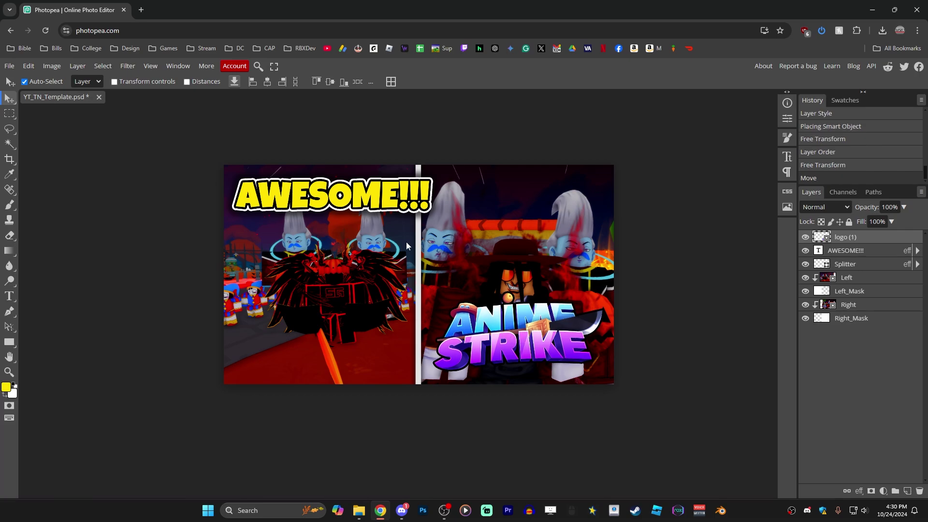
pyautogui.click(115, 82)
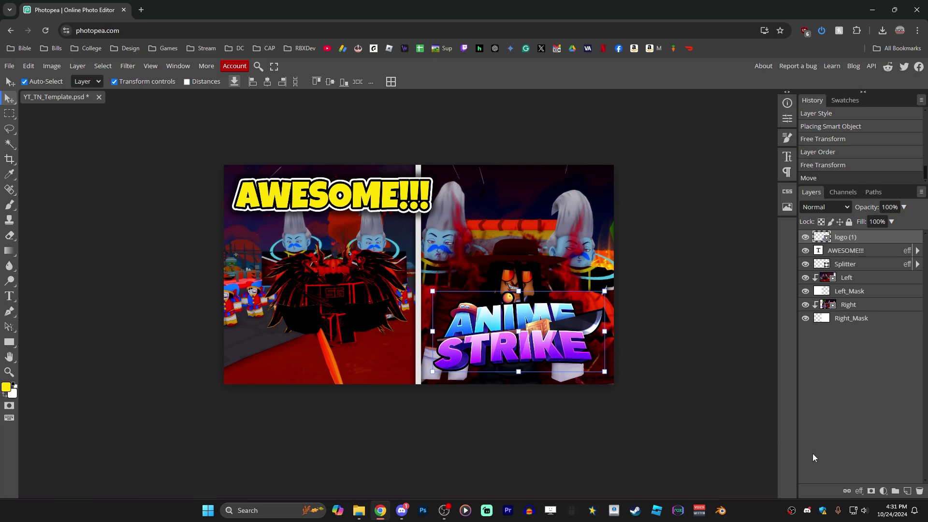
# - Add a white outside stroke of 7 px to the Anime Strike logo layer
pyautogui.click(860, 492)
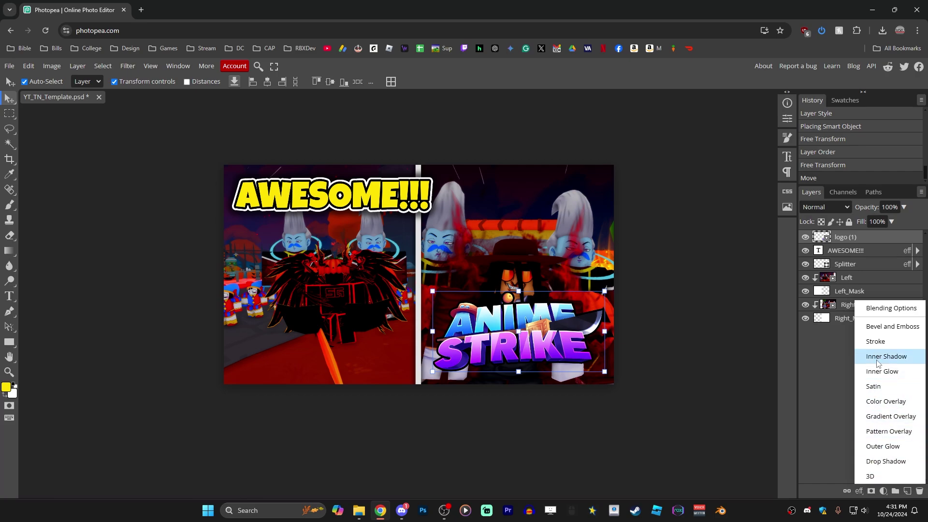
pyautogui.click(877, 343)
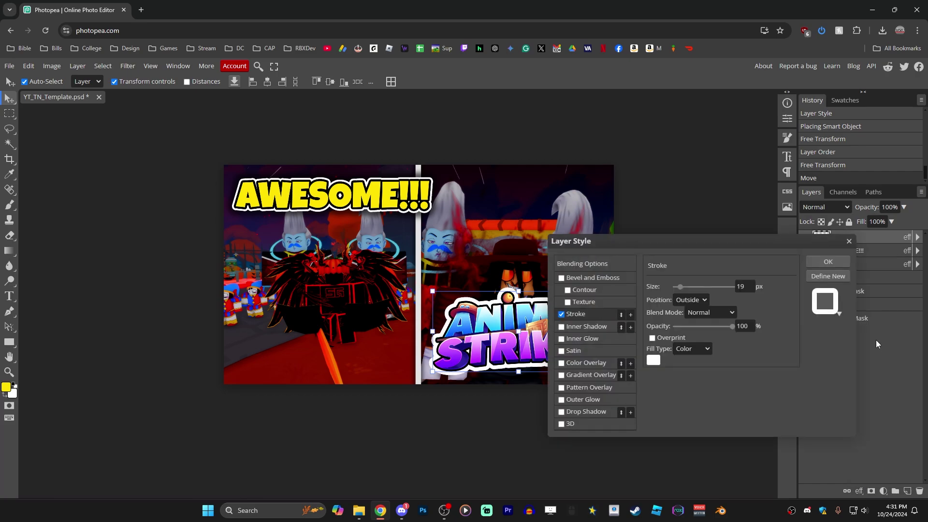
pyautogui.doubleClick(753, 288)
pyautogui.write('7')
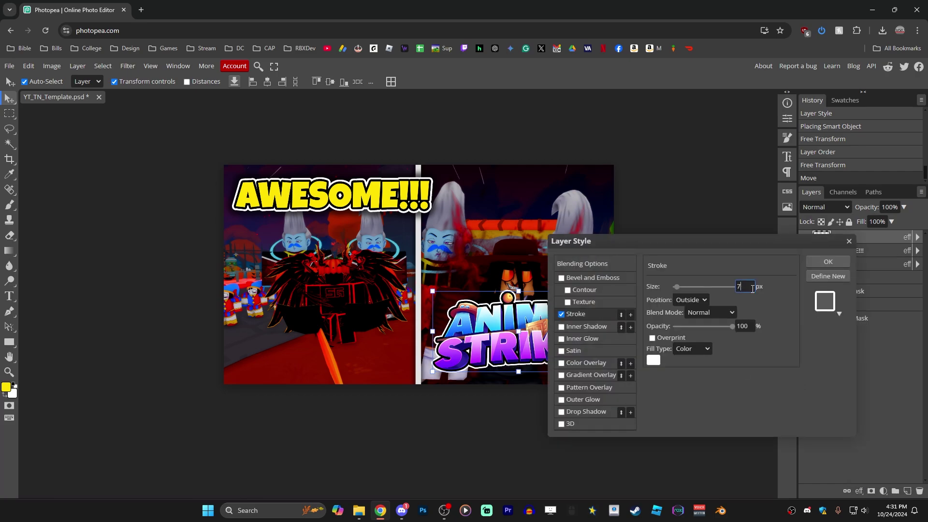
pyautogui.press('BackSpace')
pyautogui.write('6')
pyautogui.press('BackSpace')
pyautogui.write('7')
# - Add a drop shadow with 30% spread to the logo, apply the style, and deselect the layer
pyautogui.click(580, 414)
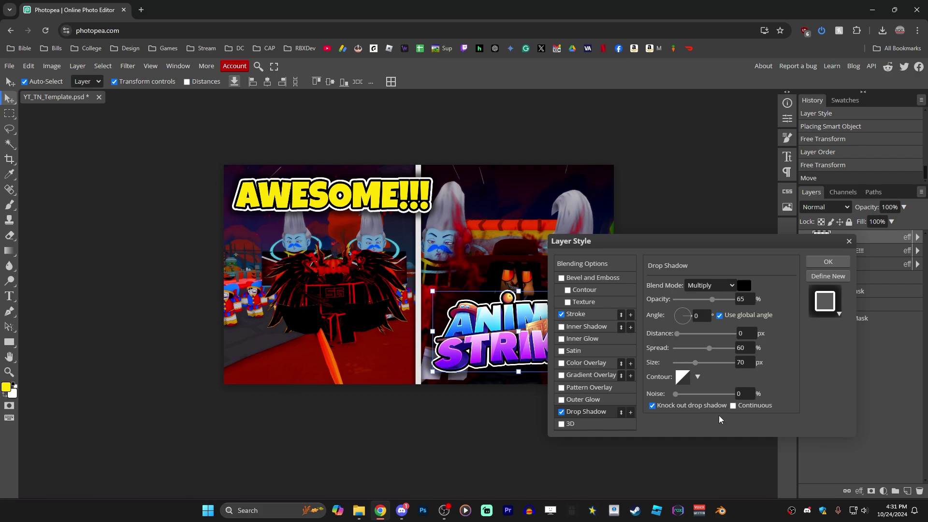
pyautogui.moveTo(710, 348); pyautogui.dragTo(692, 349)
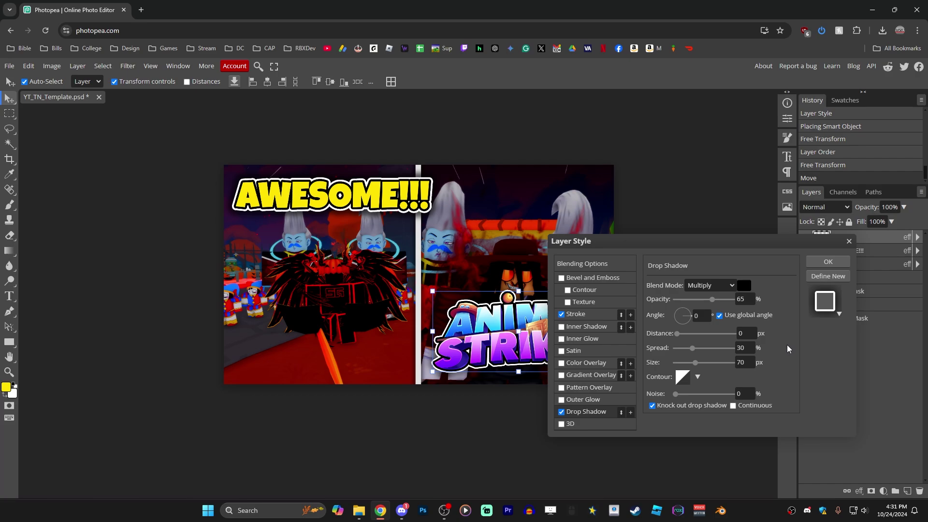
pyautogui.click(818, 262)
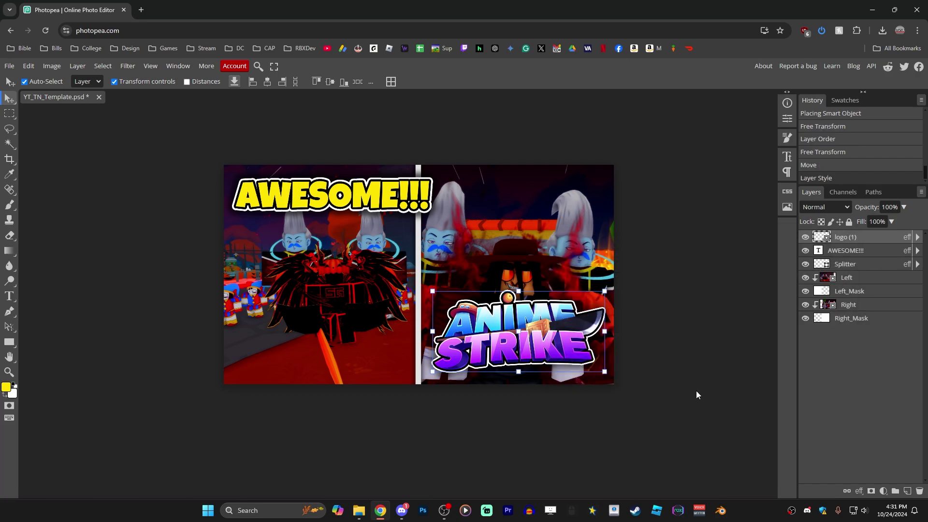
pyautogui.click(729, 442)
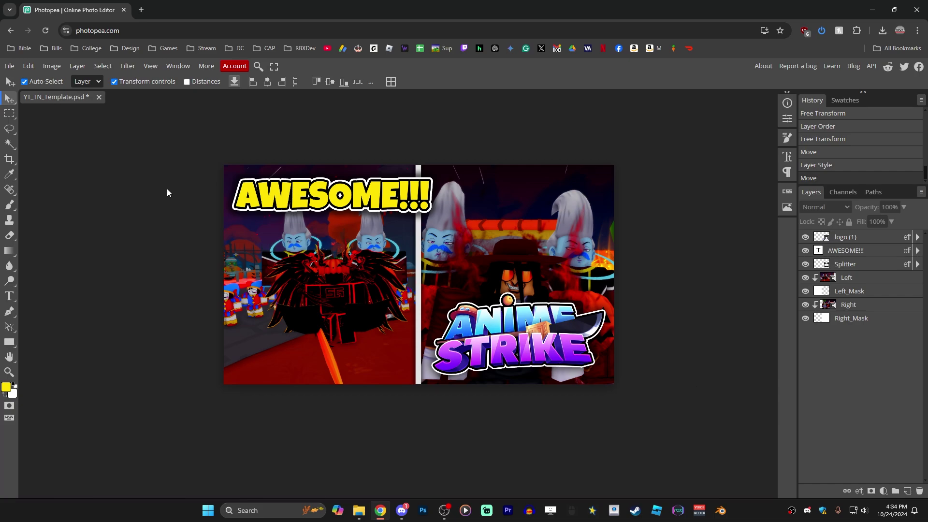
# - Export the thumbnail as a JPG at 66% quality and save the file
pyautogui.click(11, 70)
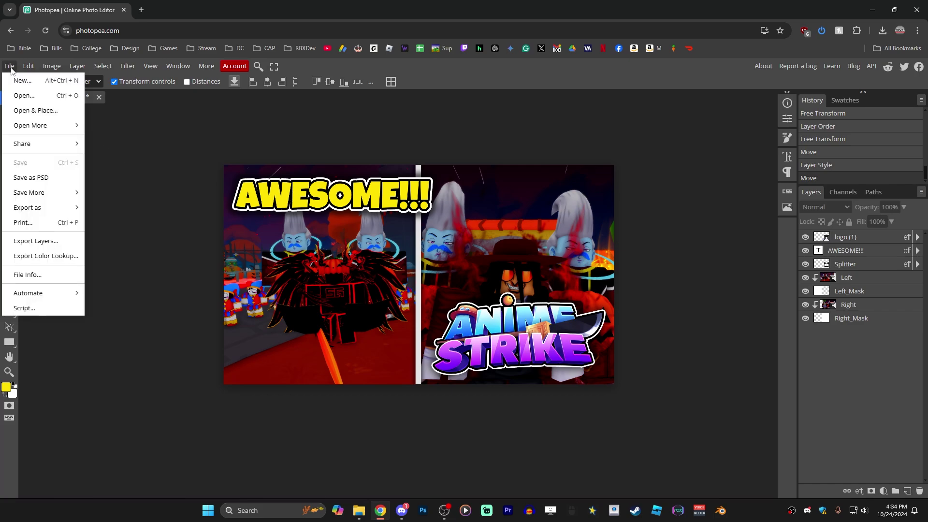
pyautogui.moveTo(73, 208)
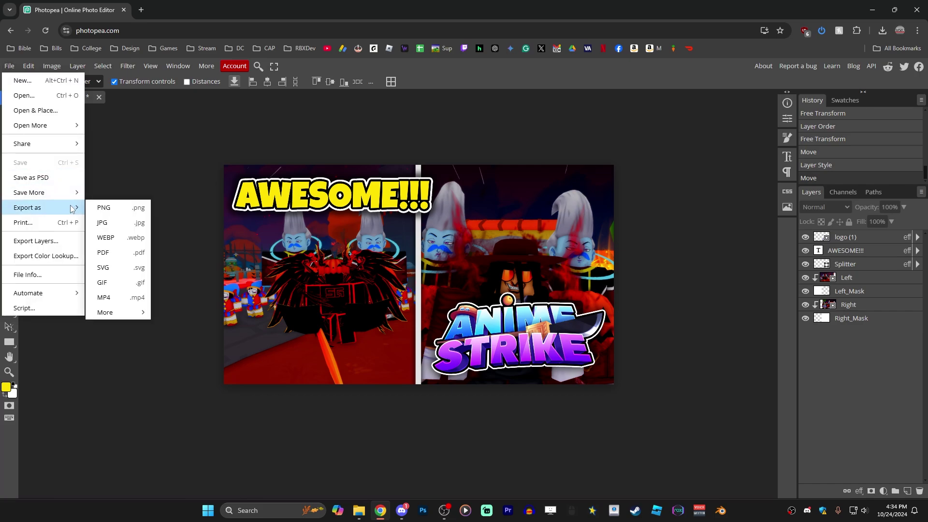
pyautogui.click(112, 224)
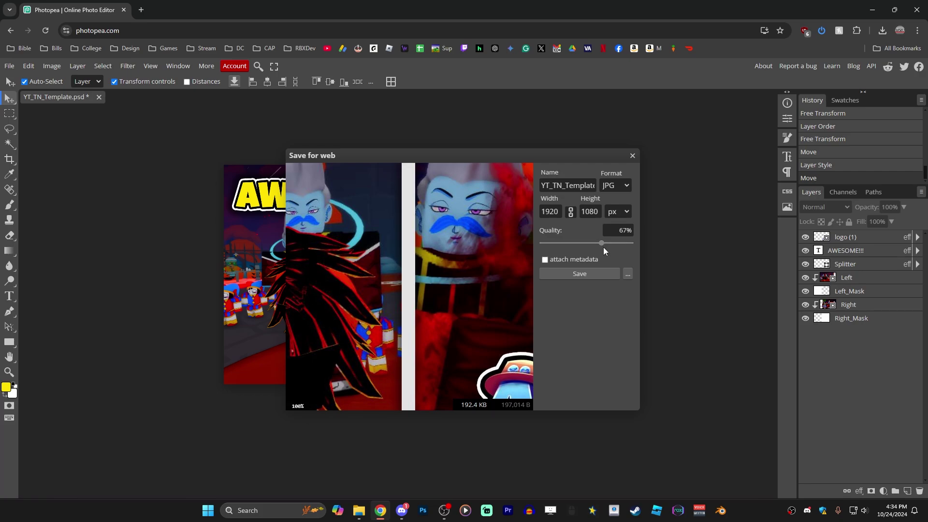
pyautogui.scroll(-1, 610, 242)
pyautogui.click(623, 232)
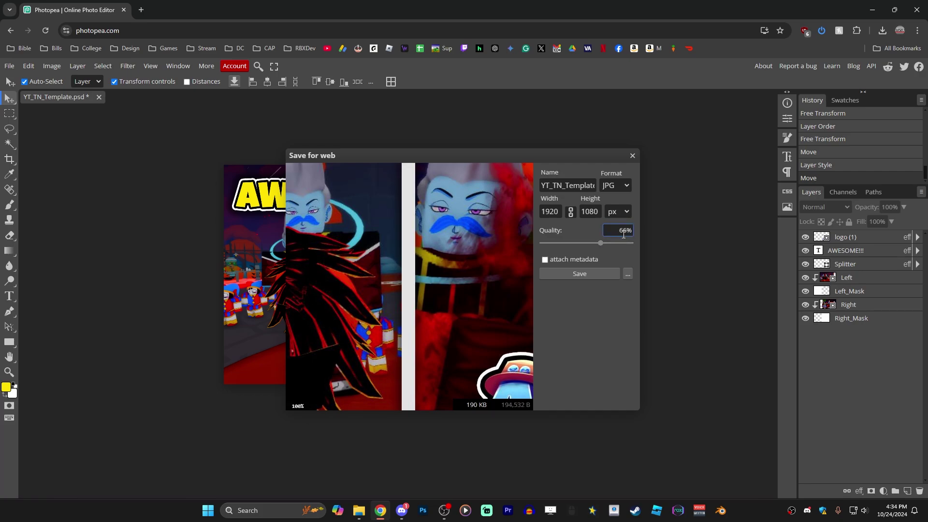
pyautogui.click(579, 274)
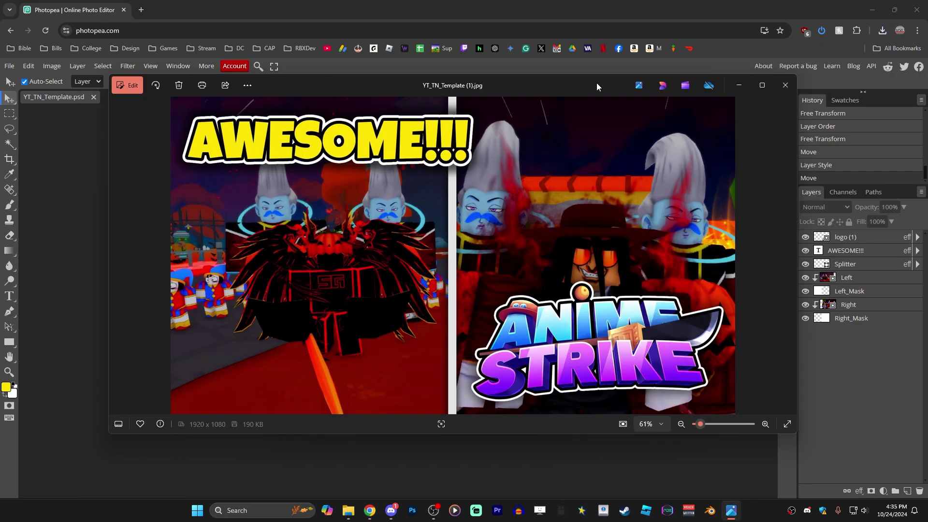